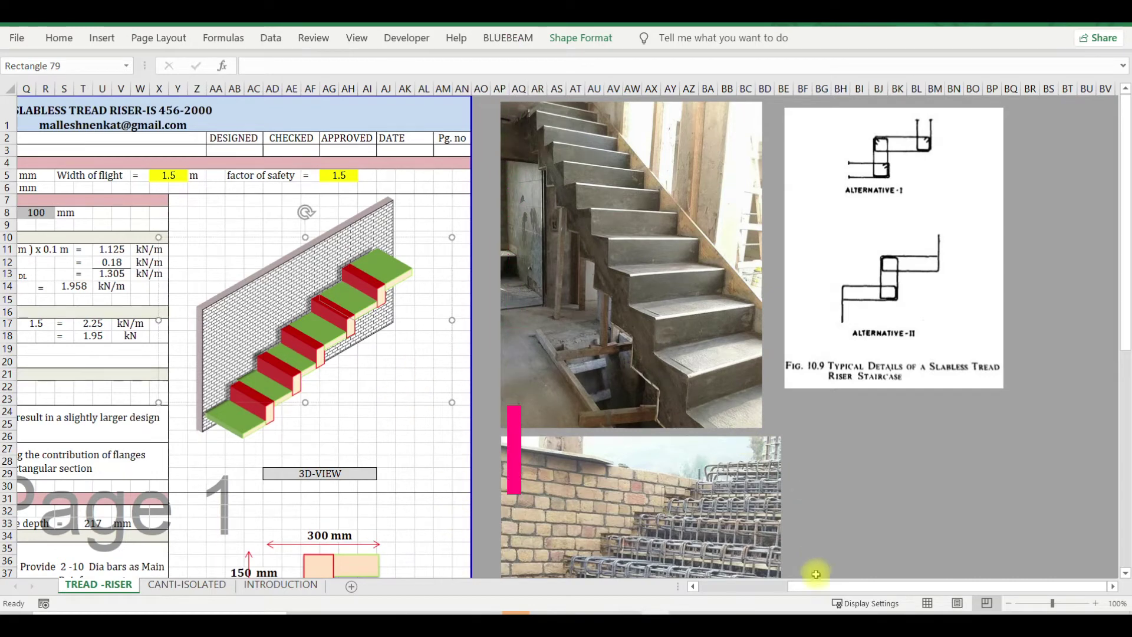
# Review the stair design inputs: steel and concrete grades, riser and tread, flight width, safety factor.
pyautogui.moveTo(810, 586); pyautogui.dragTo(661, 591)
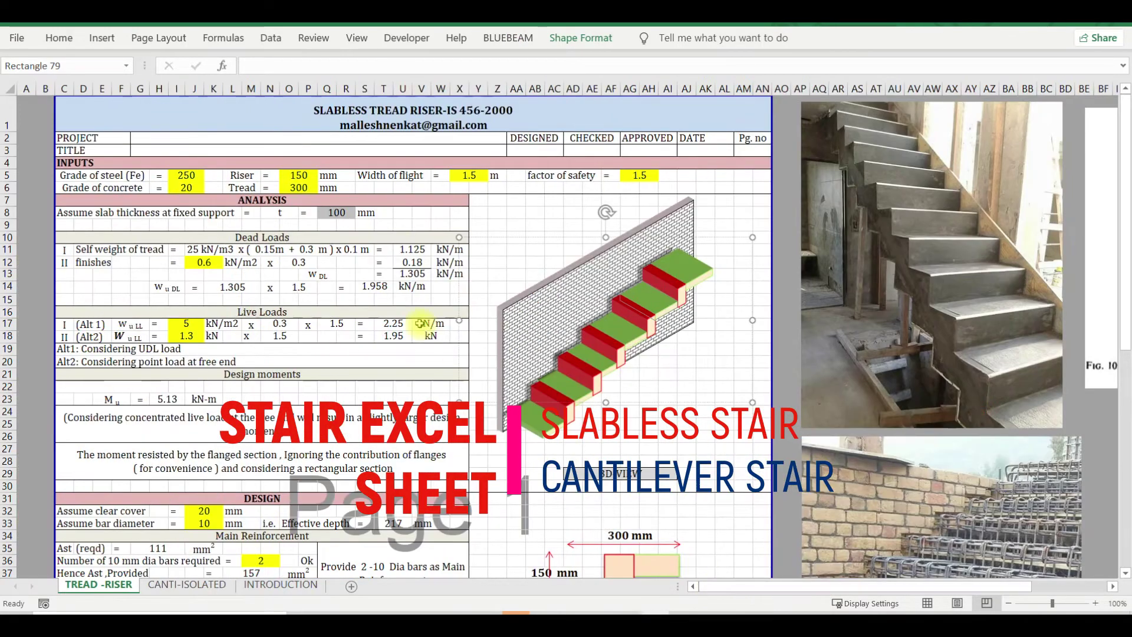
pyautogui.click(349, 125)
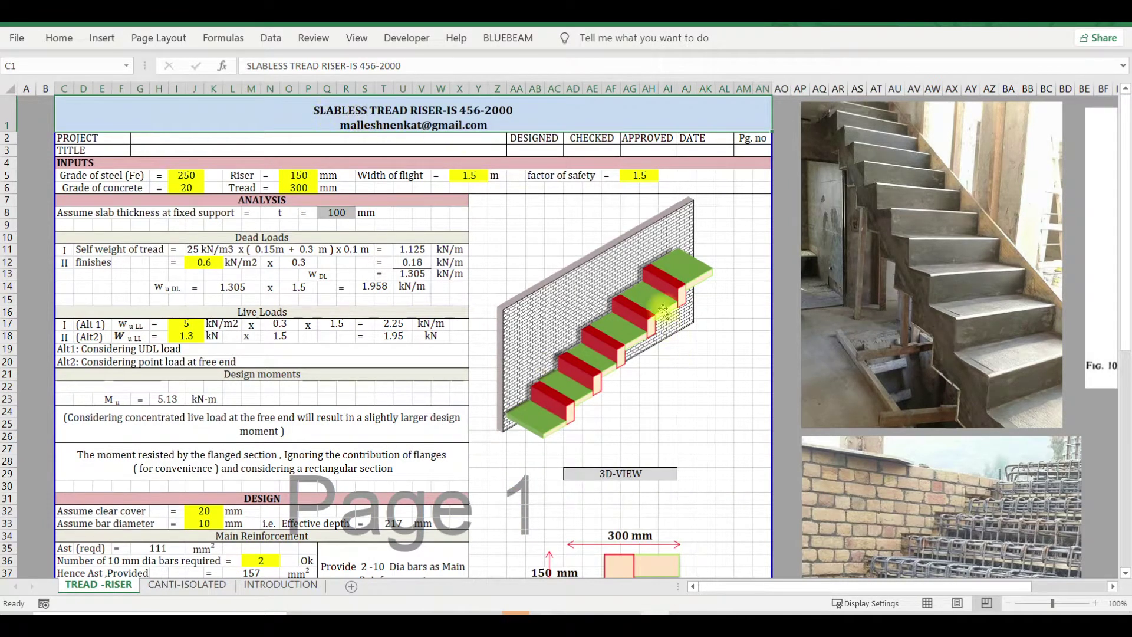
pyautogui.click(684, 389)
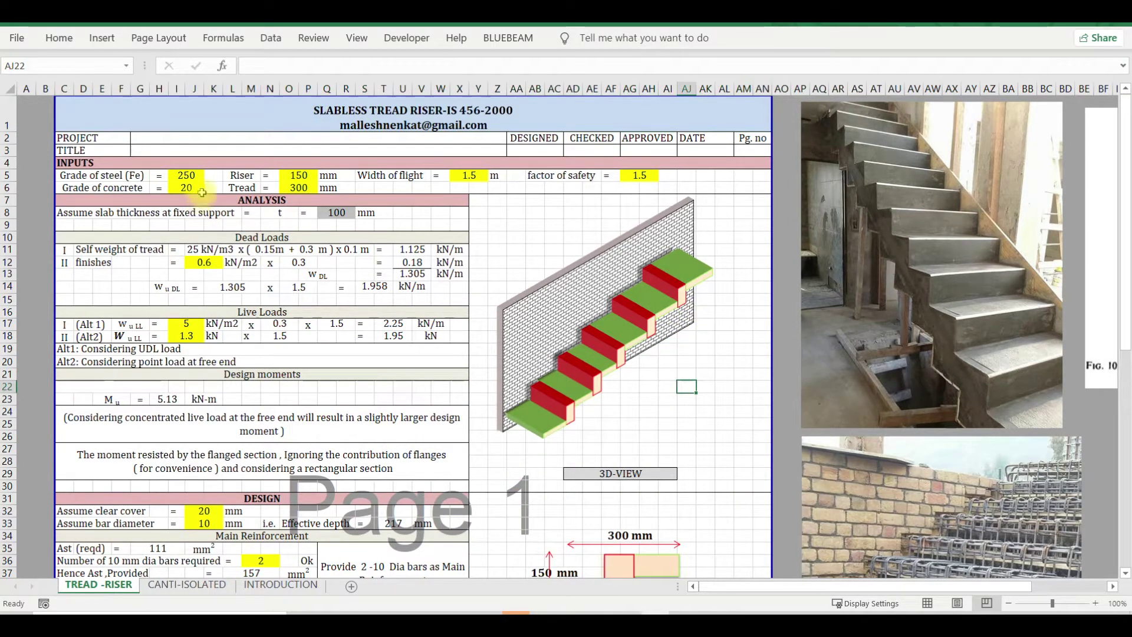
pyautogui.scroll(-7, 268, 298)
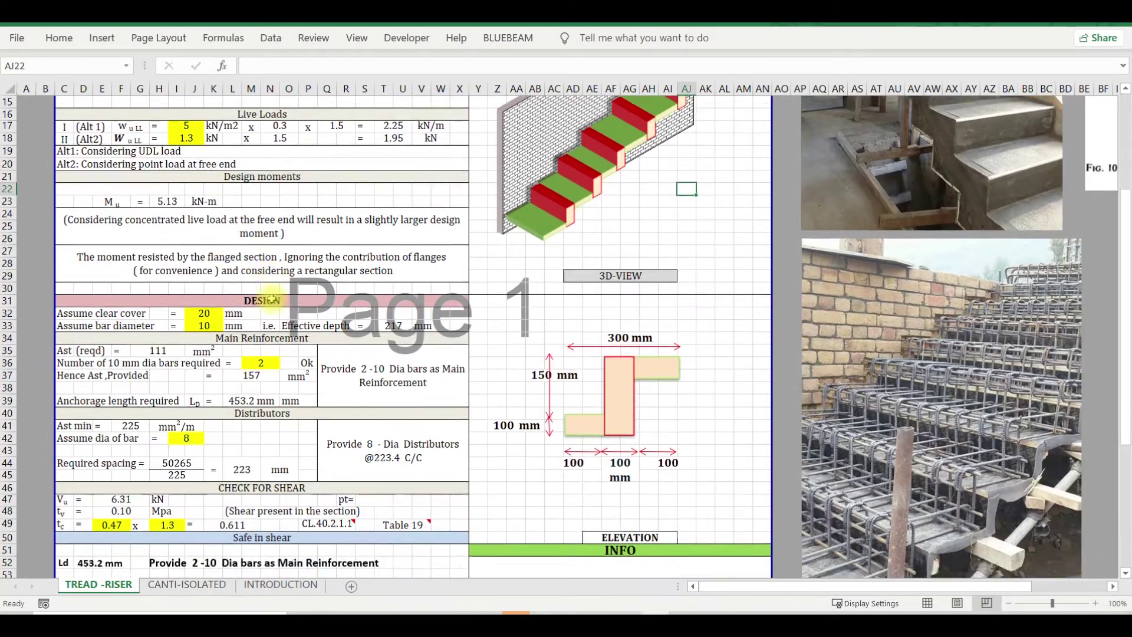
pyautogui.scroll(-3, 271, 307)
pyautogui.scroll(9, 272, 307)
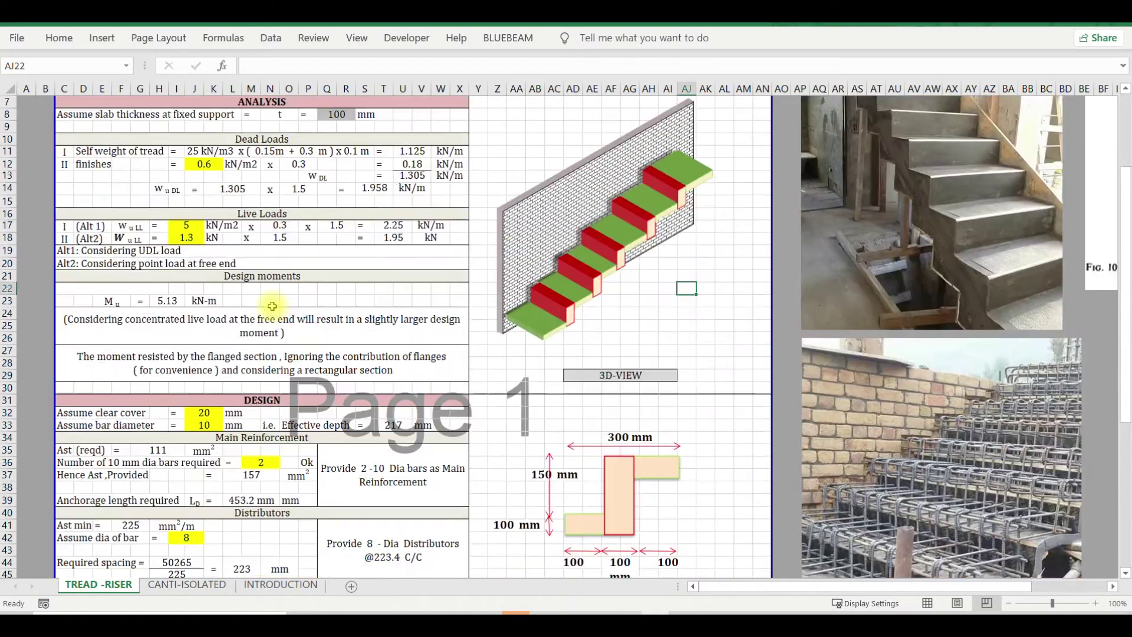
pyautogui.scroll(1, 338, 301)
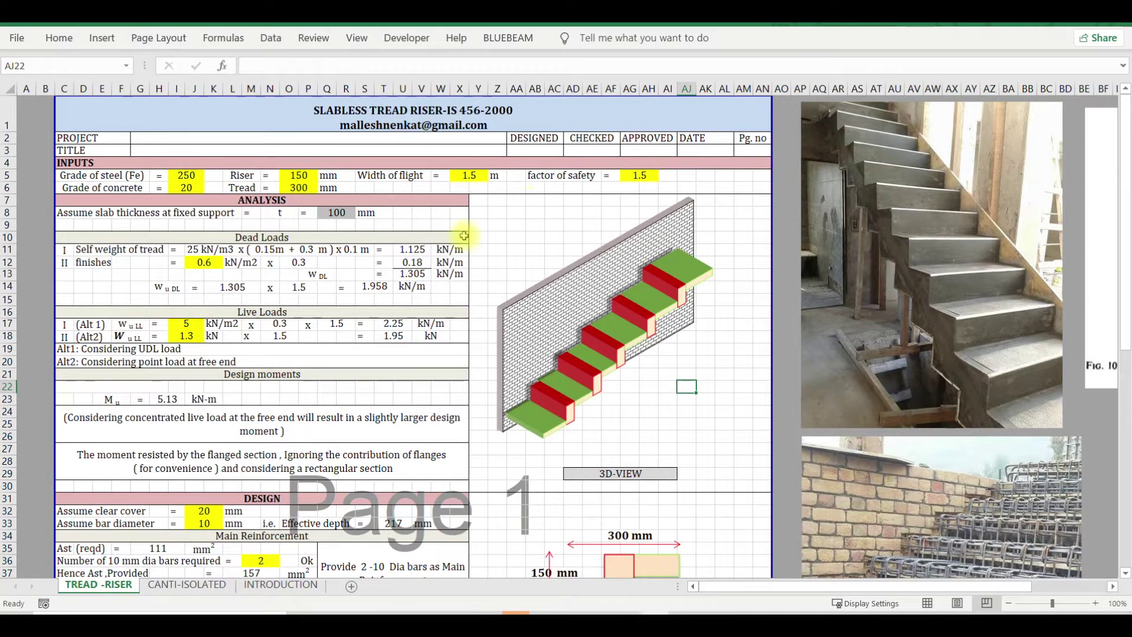
pyautogui.scroll(-5, 399, 255)
pyautogui.scroll(5, 401, 263)
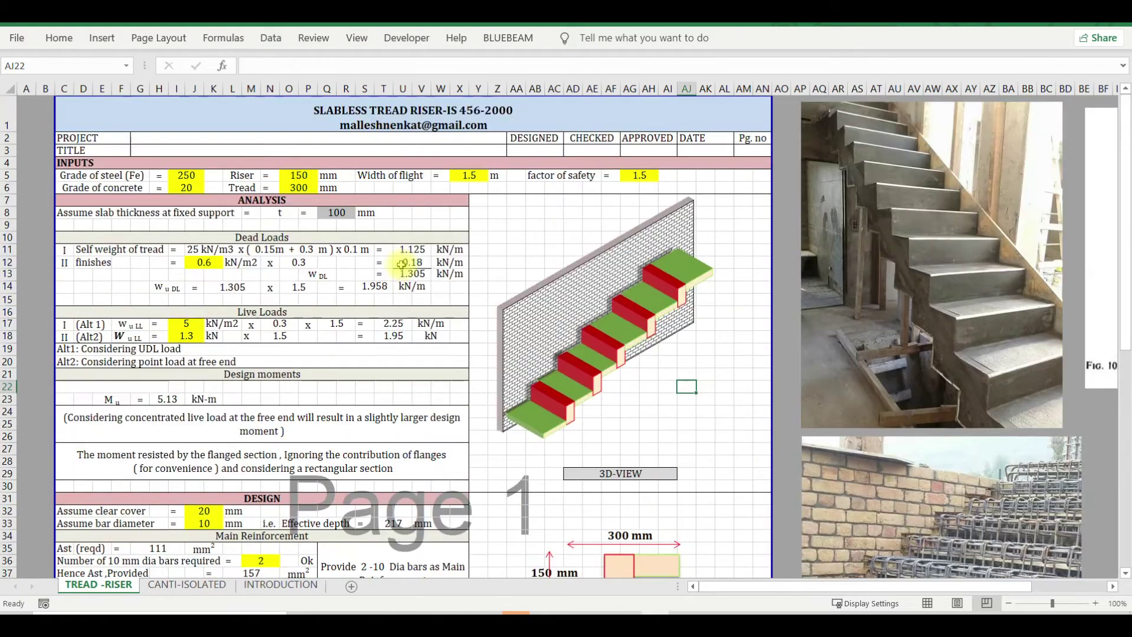
pyautogui.moveTo(199, 177); pyautogui.dragTo(197, 189)
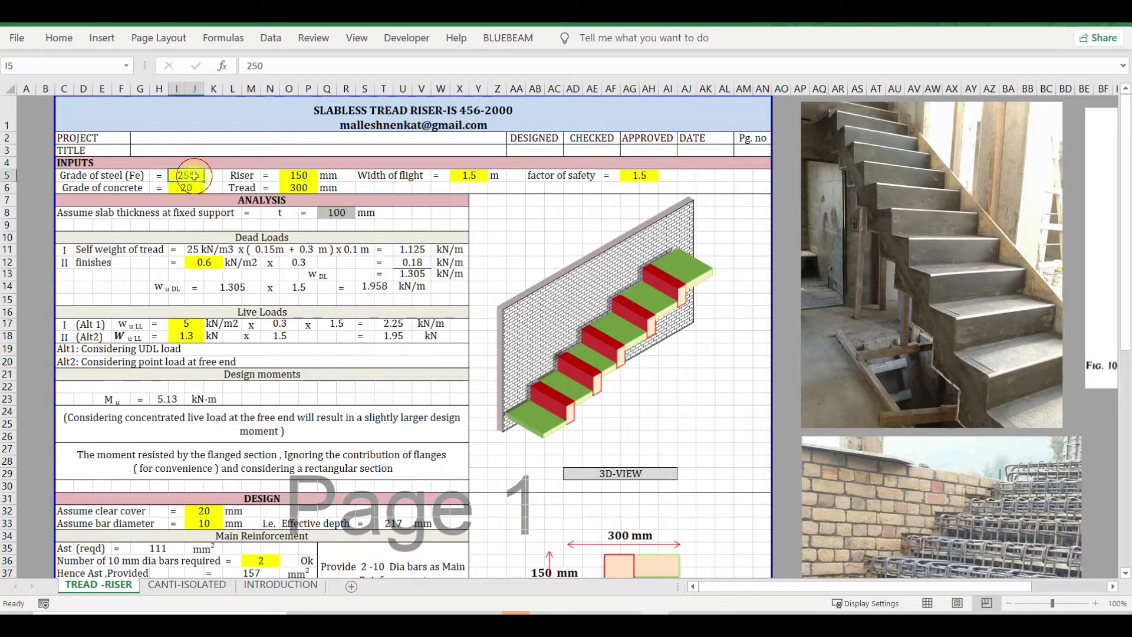
pyautogui.moveTo(306, 176); pyautogui.dragTo(301, 188)
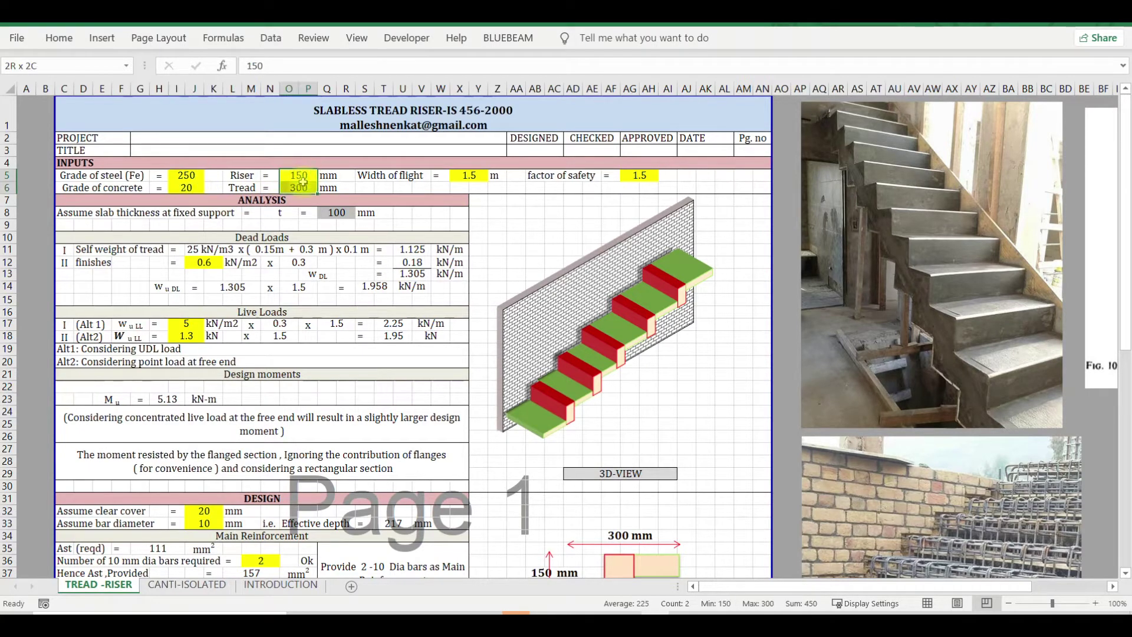
pyautogui.click(469, 175)
pyautogui.click(640, 176)
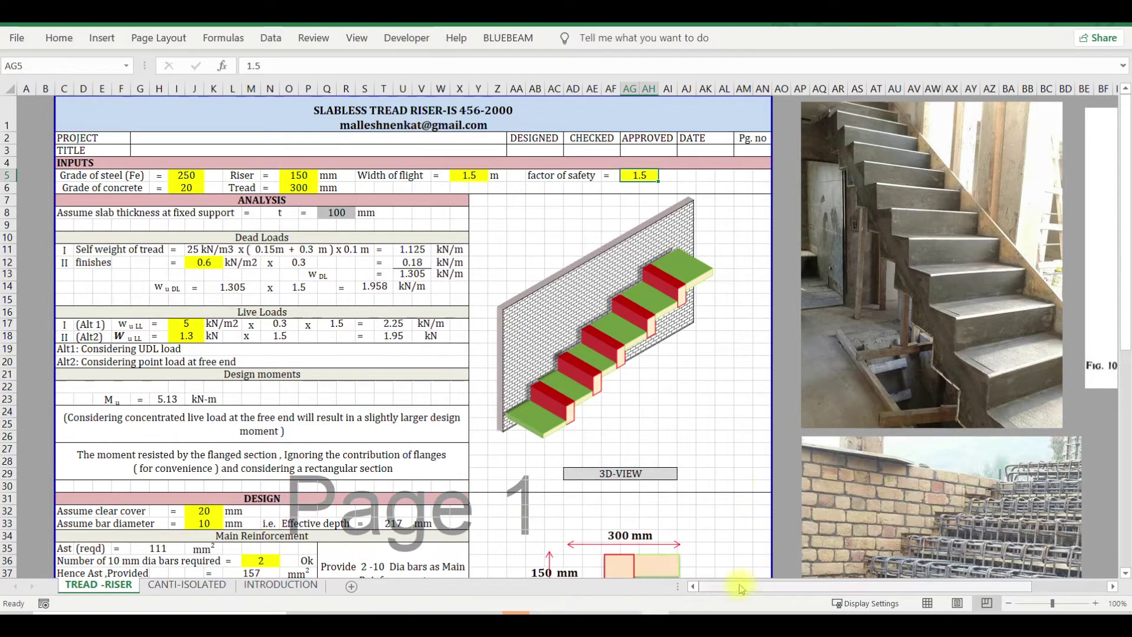
# Enlarge the reinforcement cage photo by dragging its bottom-right corner outward.
pyautogui.moveTo(737, 586); pyautogui.dragTo(869, 586)
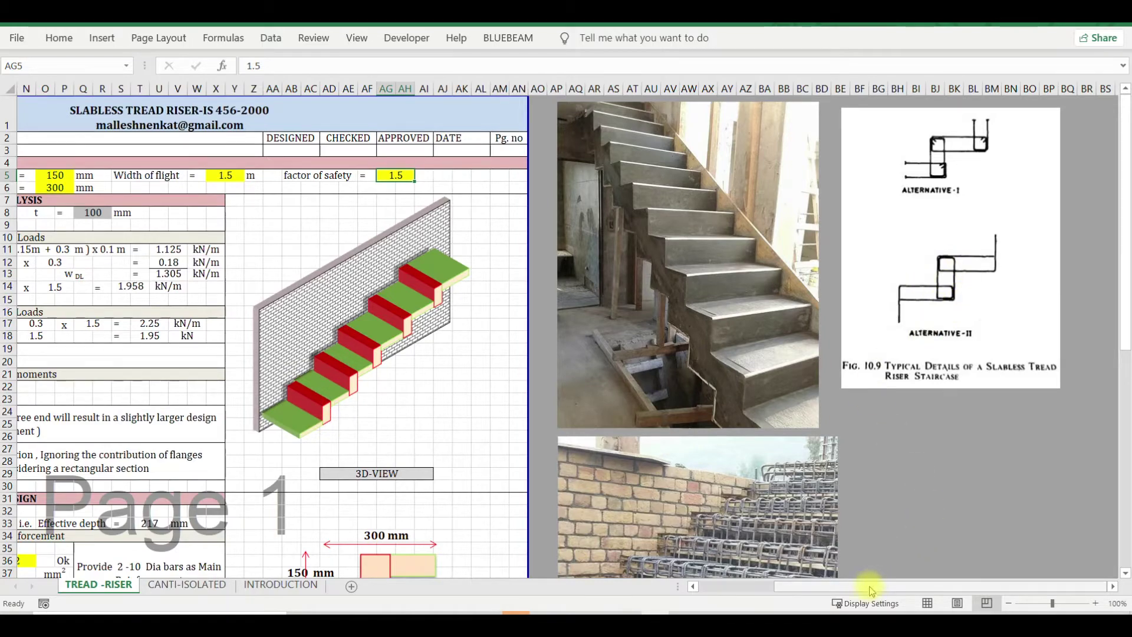
pyautogui.moveTo(867, 587); pyautogui.dragTo(692, 585)
pyautogui.scroll(-4, 325, 425)
pyautogui.scroll(-5, 325, 425)
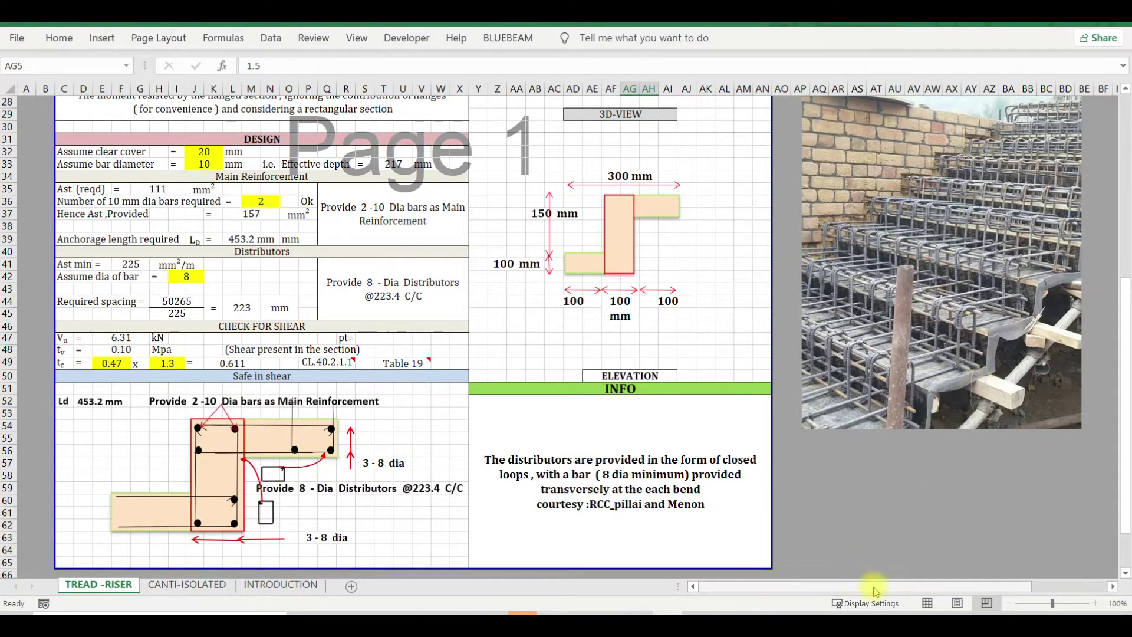
pyautogui.moveTo(923, 585); pyautogui.dragTo(998, 577)
pyautogui.click(737, 357)
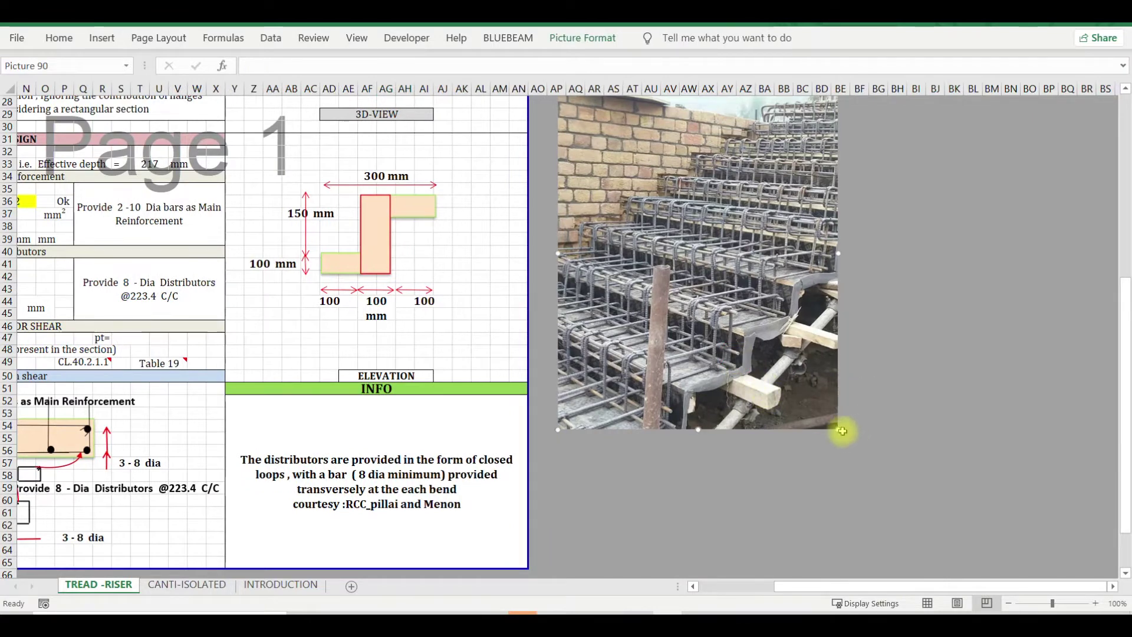
pyautogui.moveTo(842, 429); pyautogui.dragTo(929, 519)
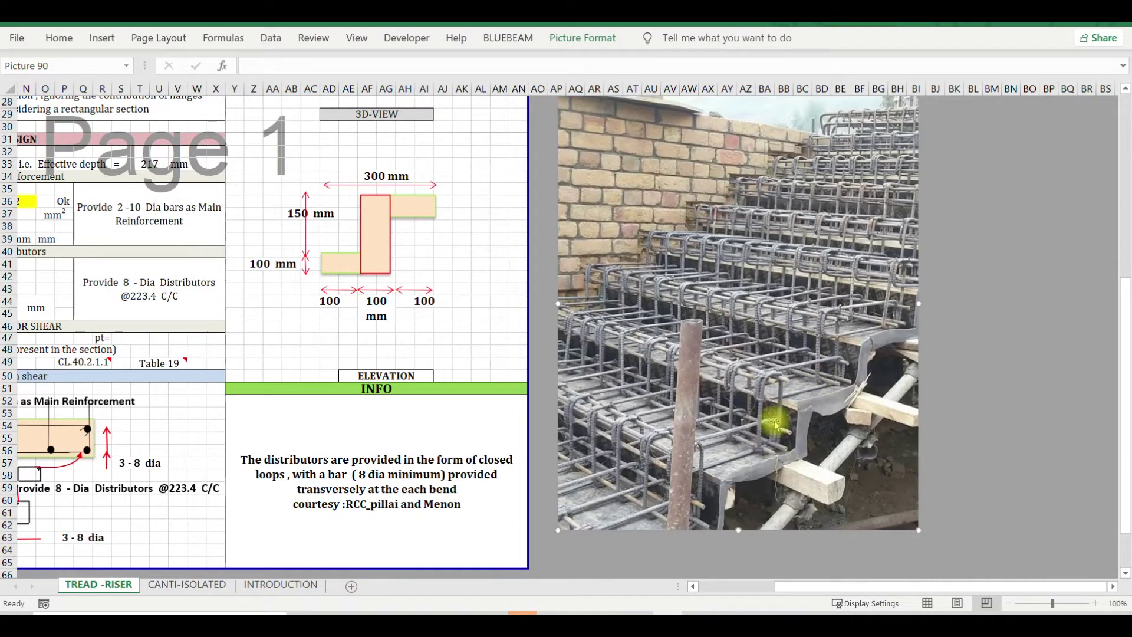
# Go to the CANTI-ISOLATED sheet.
pyautogui.scroll(9, 725, 418)
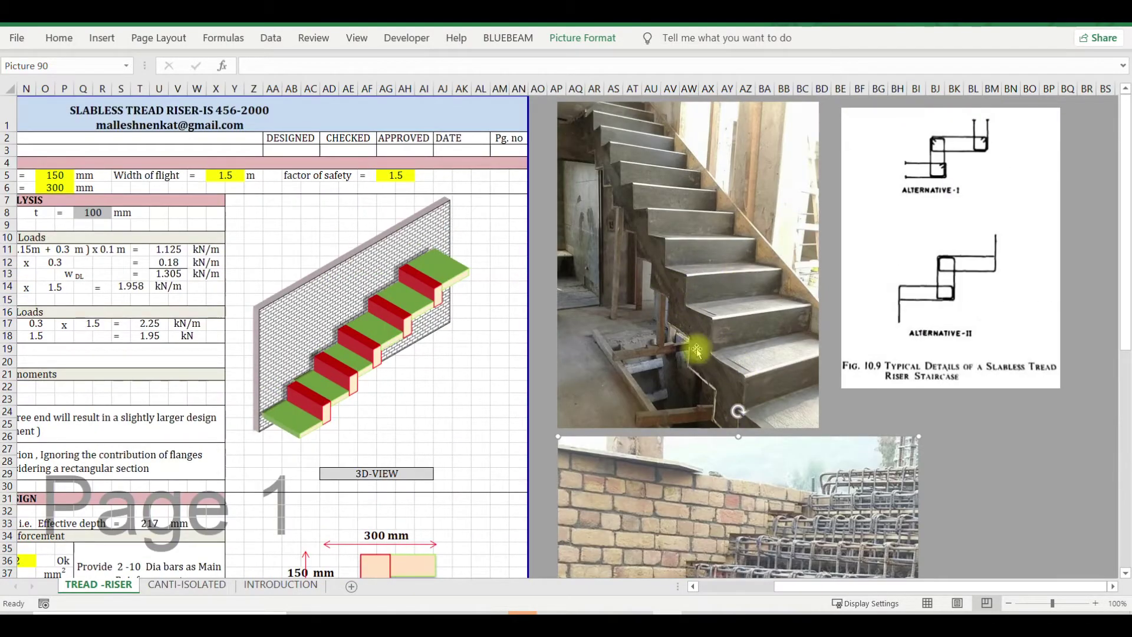
pyautogui.moveTo(800, 585); pyautogui.dragTo(710, 589)
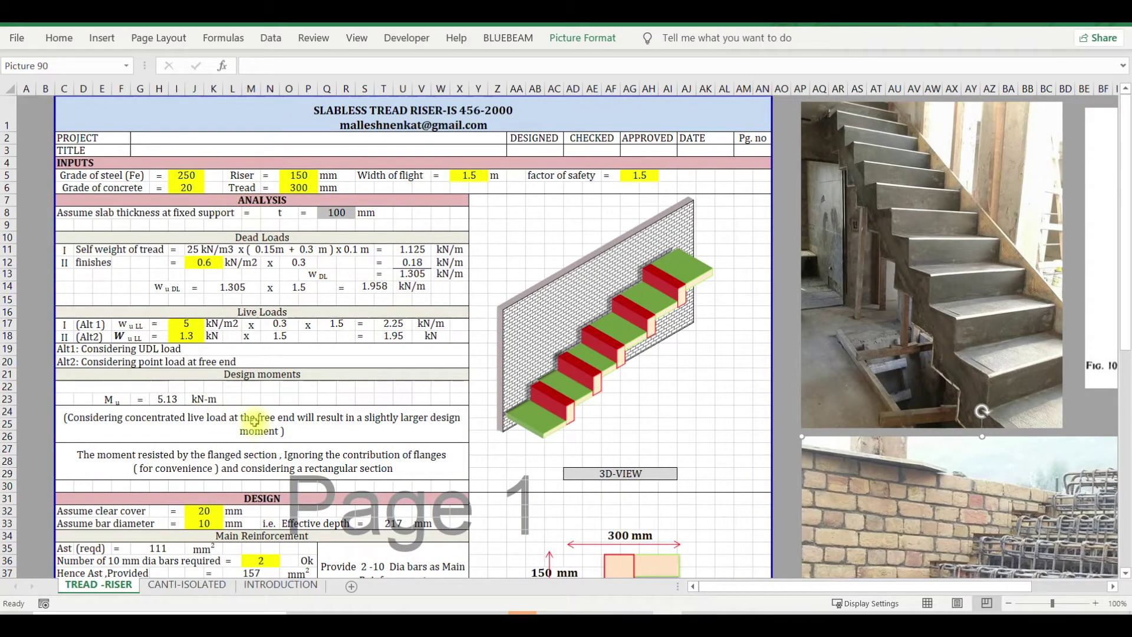
pyautogui.click(186, 590)
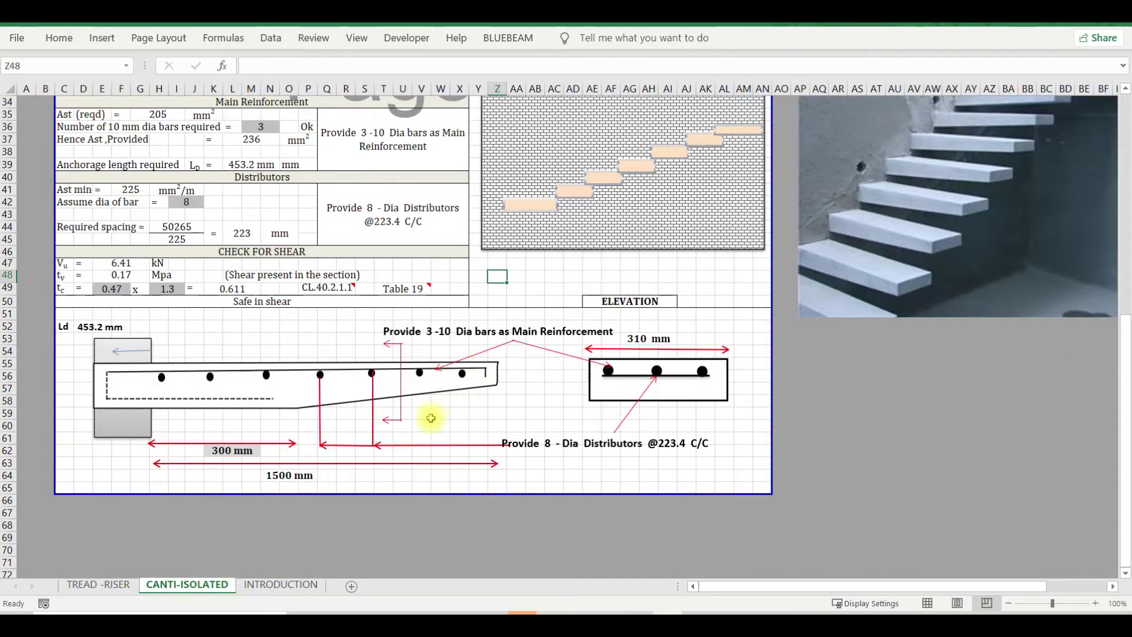
# Scroll through the CANTI-ISOLATED design sheet.
pyautogui.scroll(1, 425, 427)
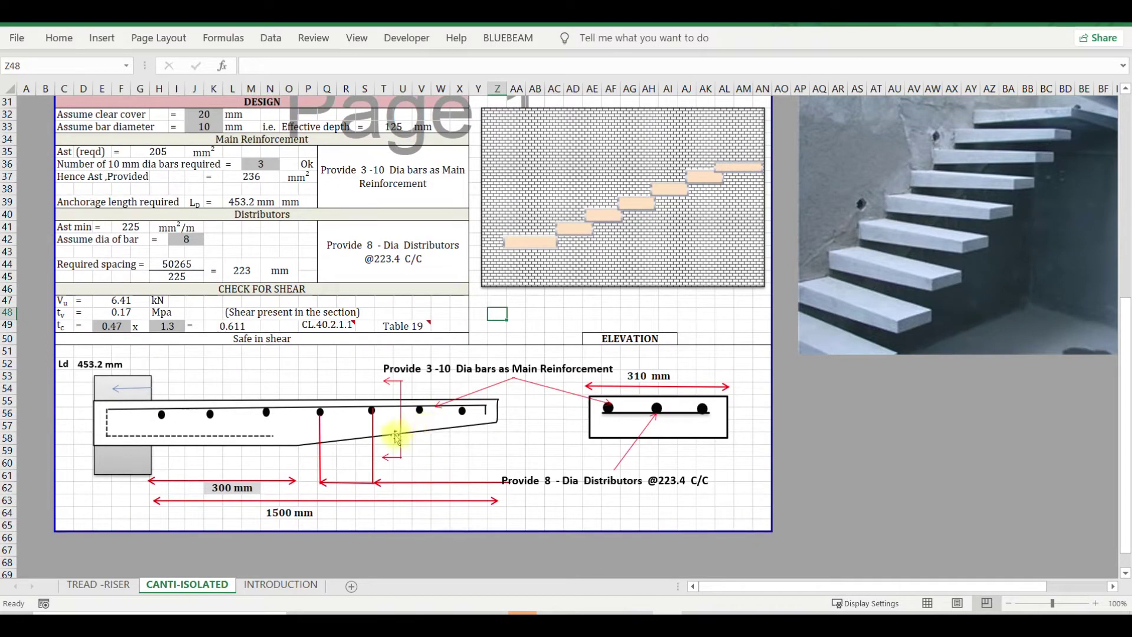
pyautogui.scroll(8, 396, 436)
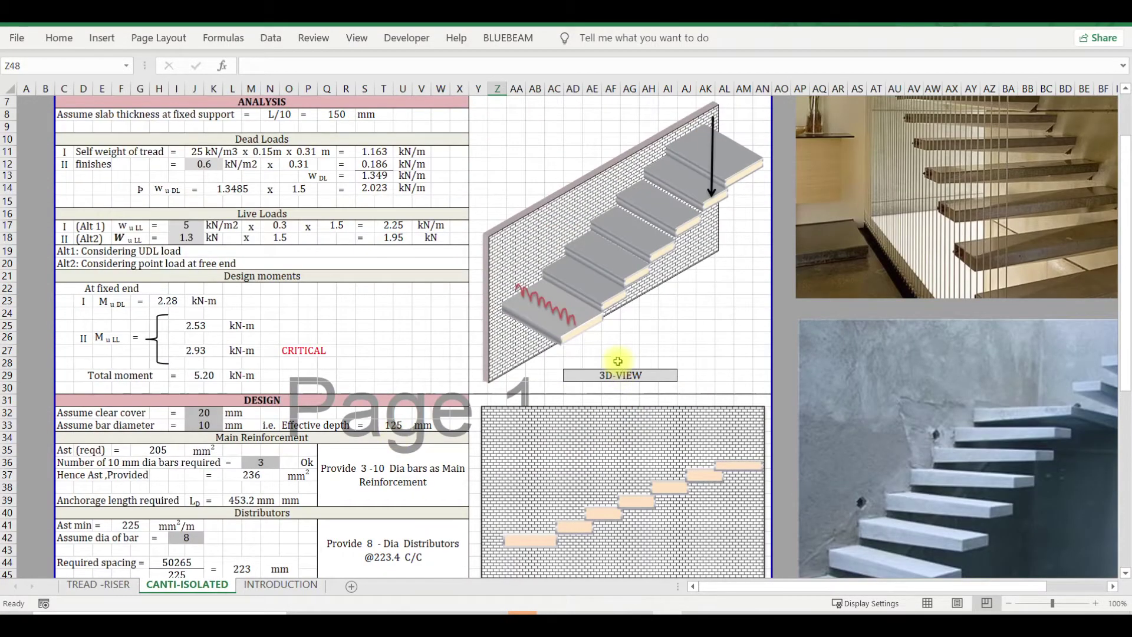
pyautogui.scroll(2, 617, 361)
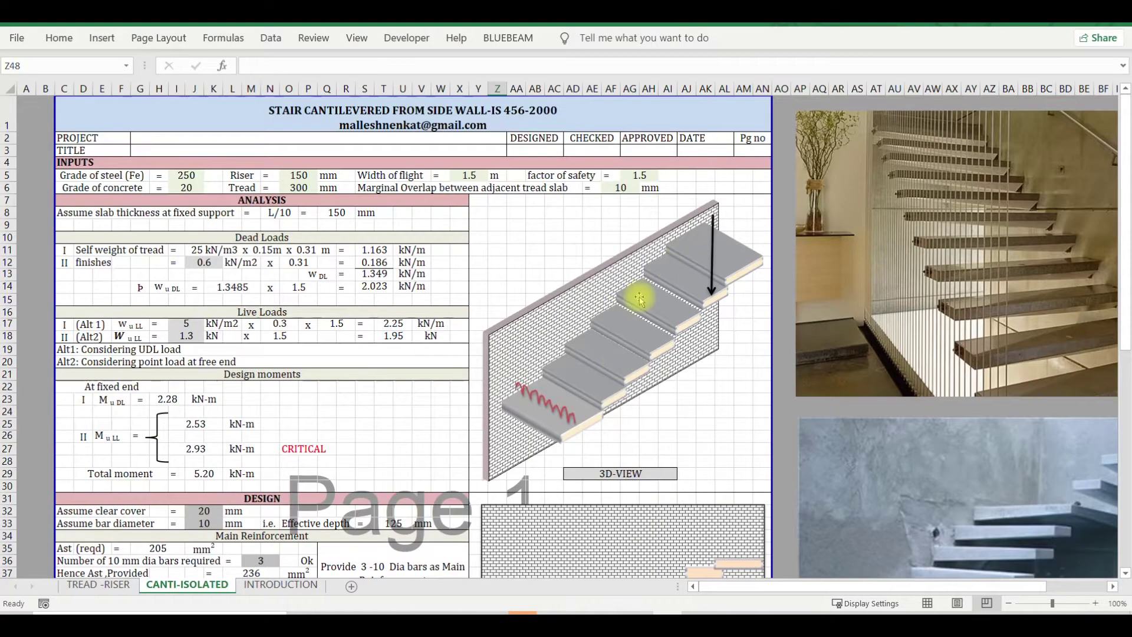
pyautogui.moveTo(969, 587); pyautogui.dragTo(1029, 588)
pyautogui.scroll(-3, 922, 462)
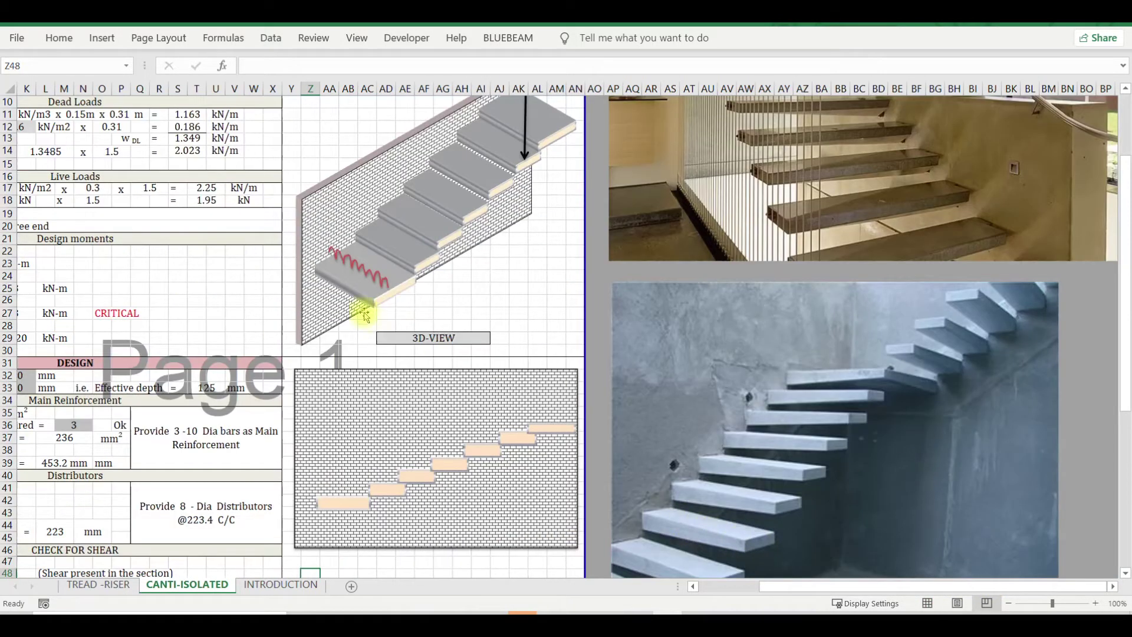
pyautogui.scroll(3, 366, 316)
pyautogui.click(745, 589)
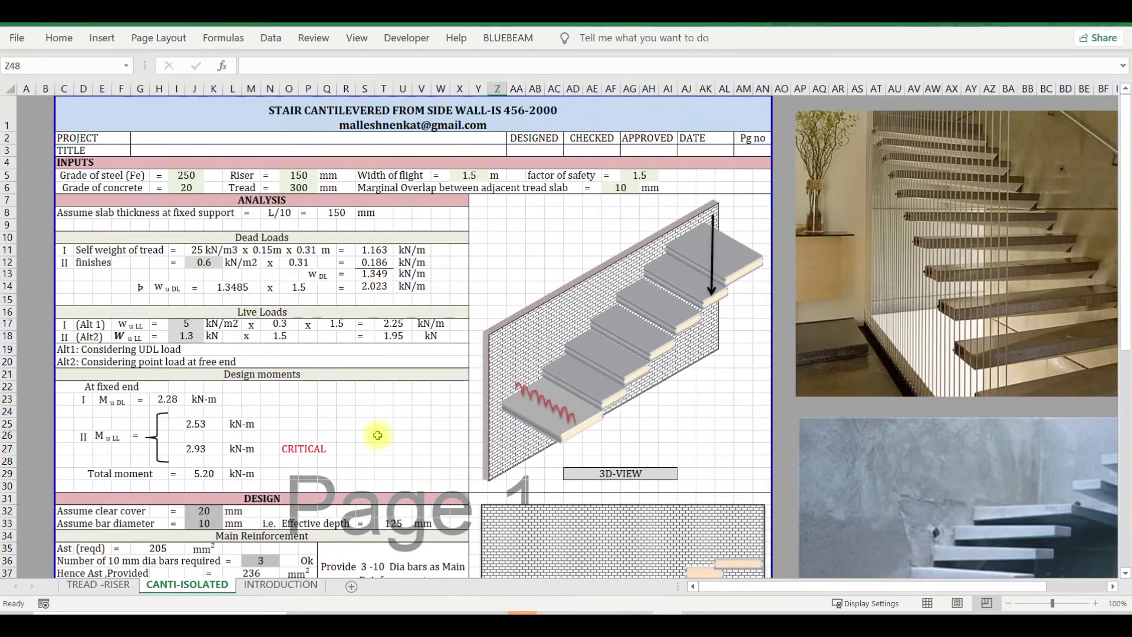
pyautogui.scroll(-11, 316, 379)
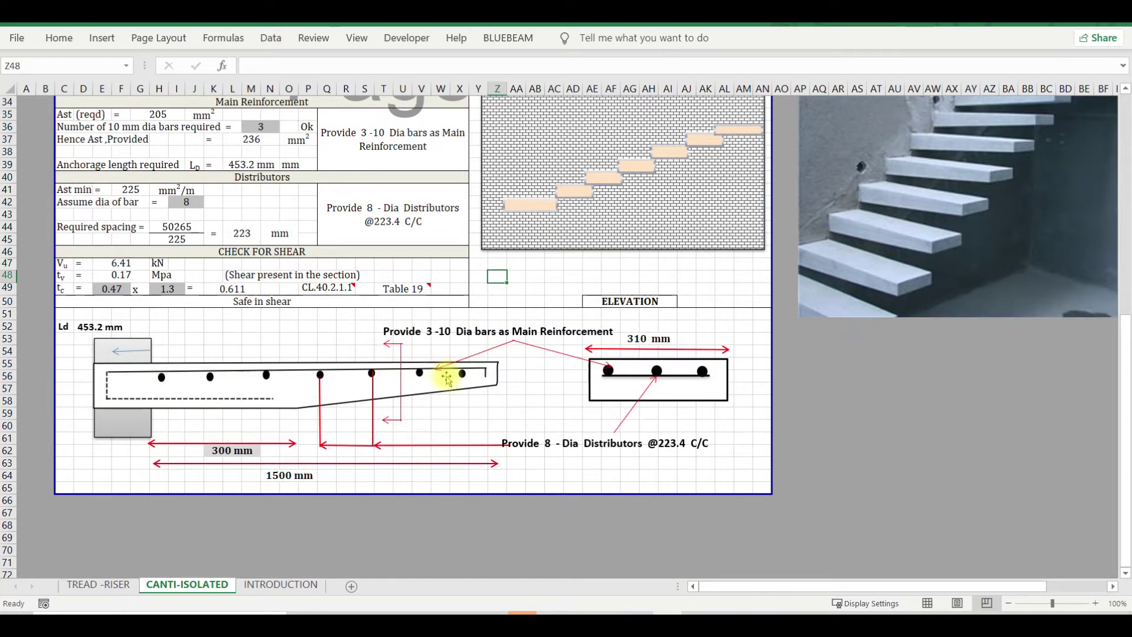
pyautogui.scroll(3, 447, 378)
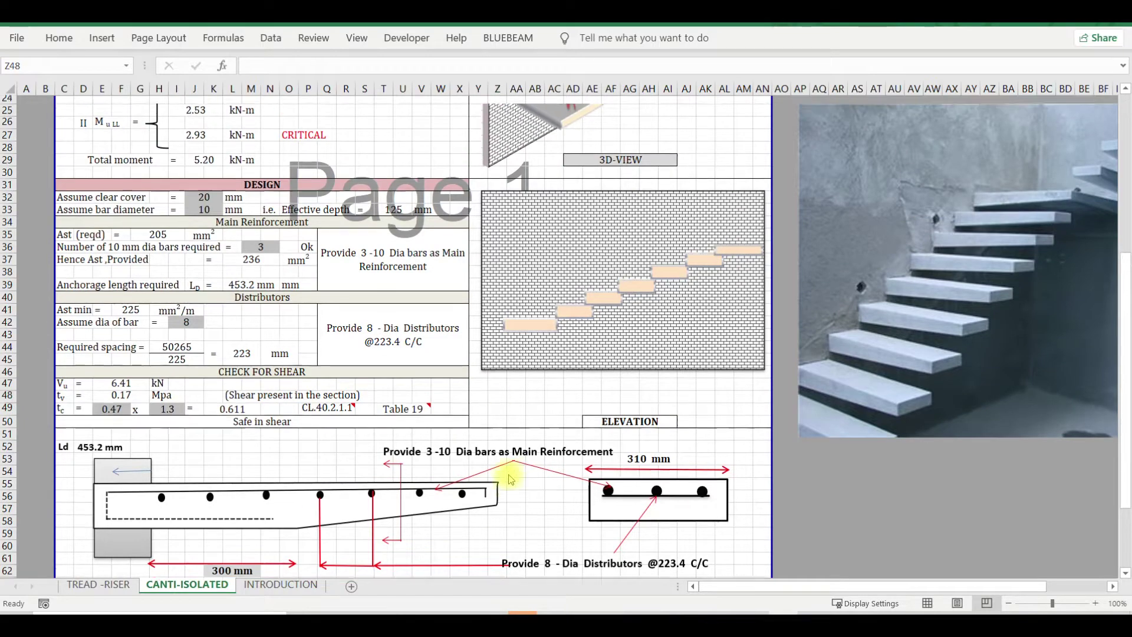
pyautogui.scroll(8, 508, 475)
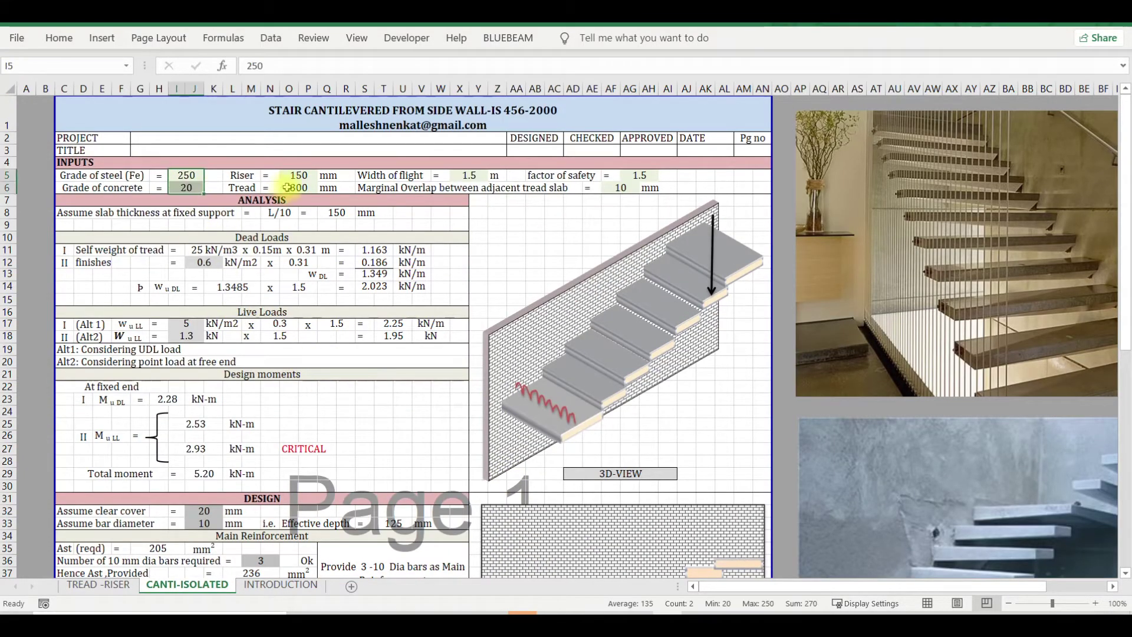
# Check riser 150, tread 300, flight width and safety factor 1.5, and view the Table 19 comment.
pyautogui.moveTo(293, 175); pyautogui.dragTo(292, 184)
pyautogui.click(470, 175)
pyautogui.click(640, 175)
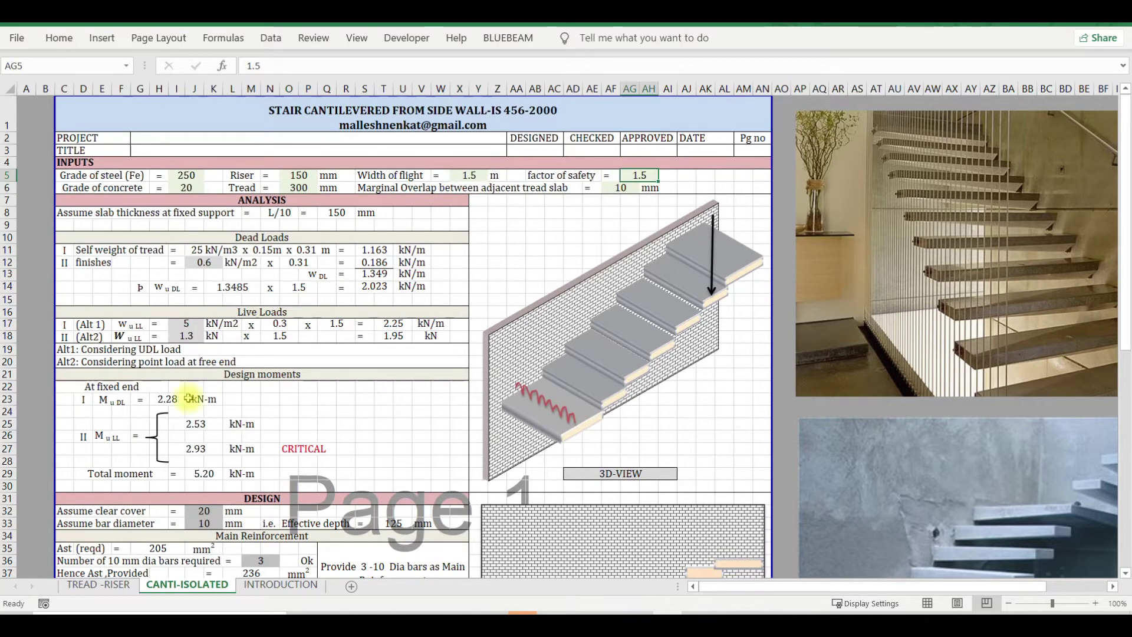
pyautogui.scroll(-1, 269, 375)
pyautogui.scroll(-3, 268, 375)
pyautogui.scroll(-5, 289, 357)
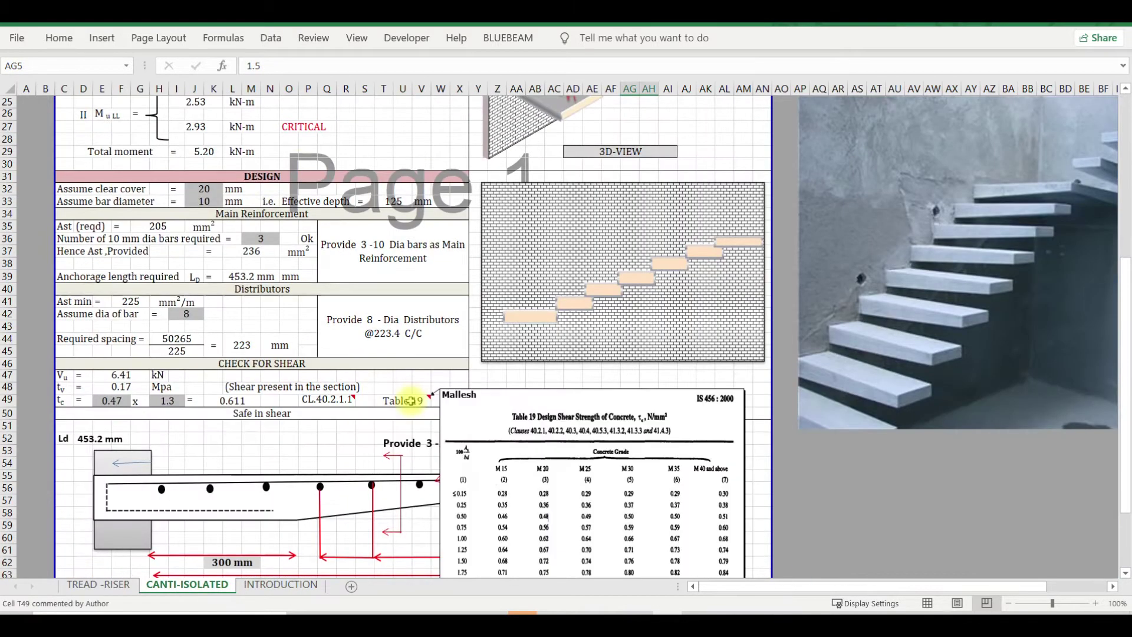
pyautogui.moveTo(343, 402)
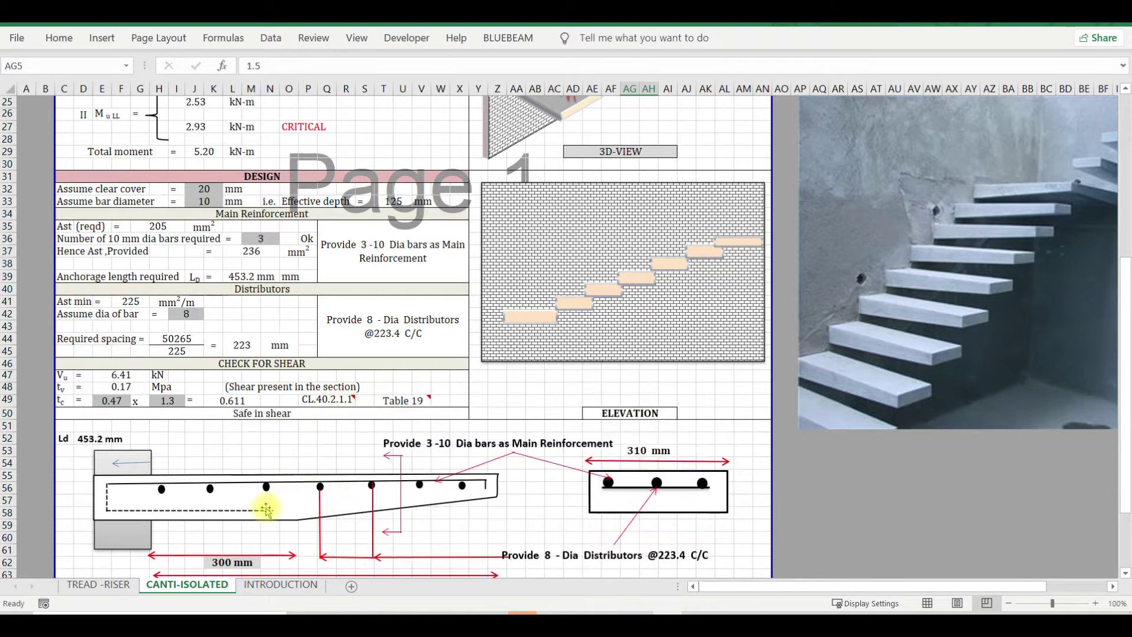
# Check the tread self-weight in U11 on TREAD -RISER, then add a blank Sheet1.
pyautogui.click(107, 586)
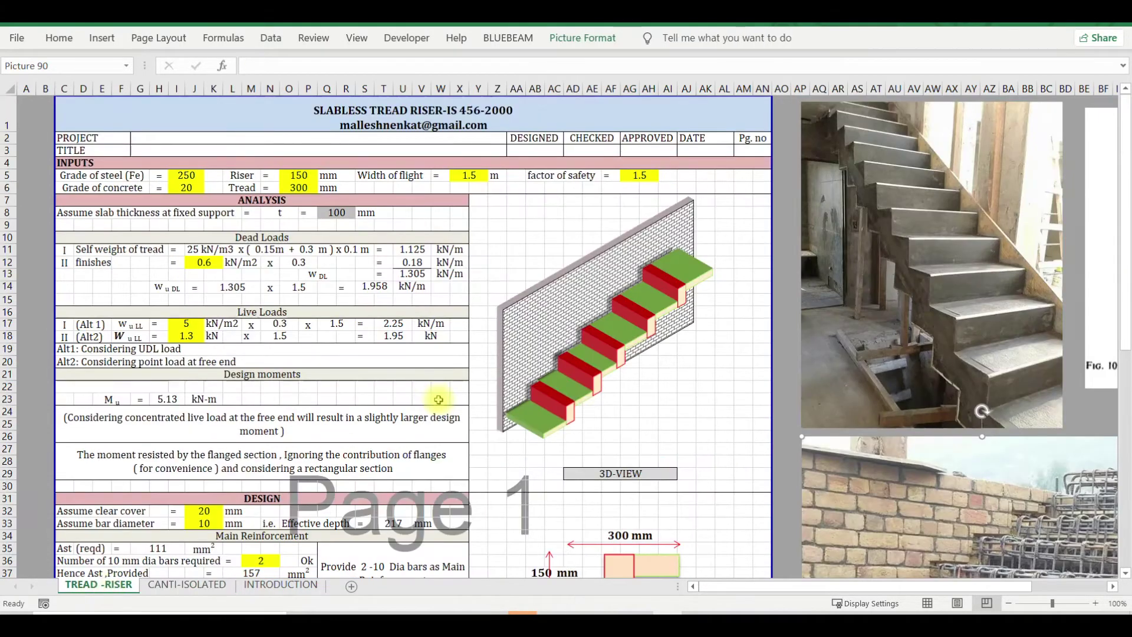
pyautogui.click(423, 251)
pyautogui.scroll(-1, 422, 252)
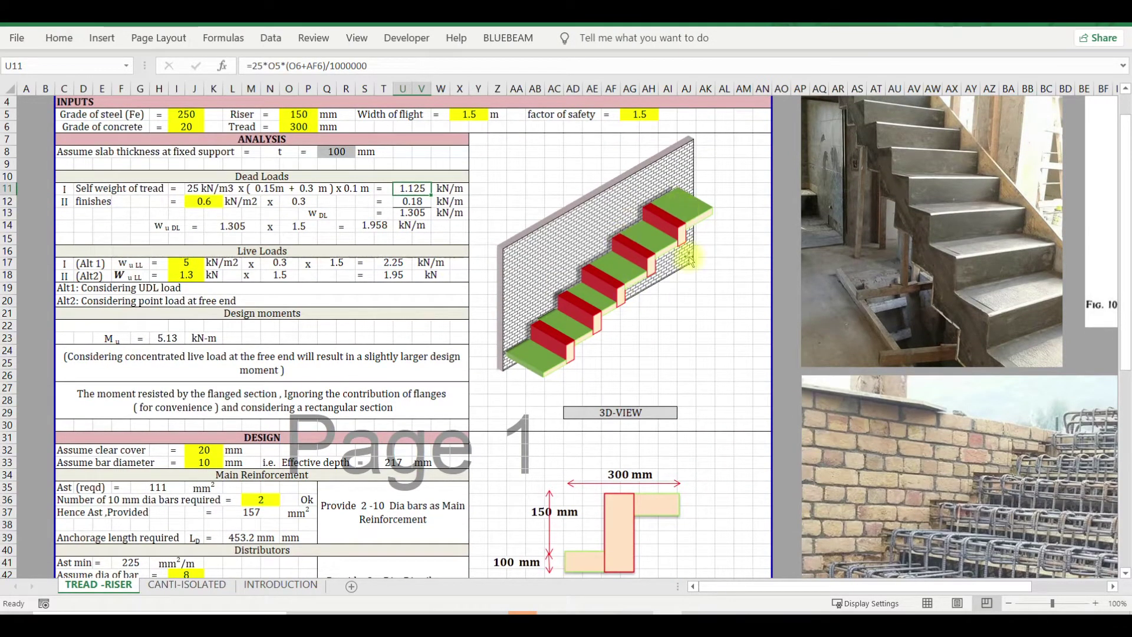
pyautogui.click(686, 350)
pyautogui.click(351, 586)
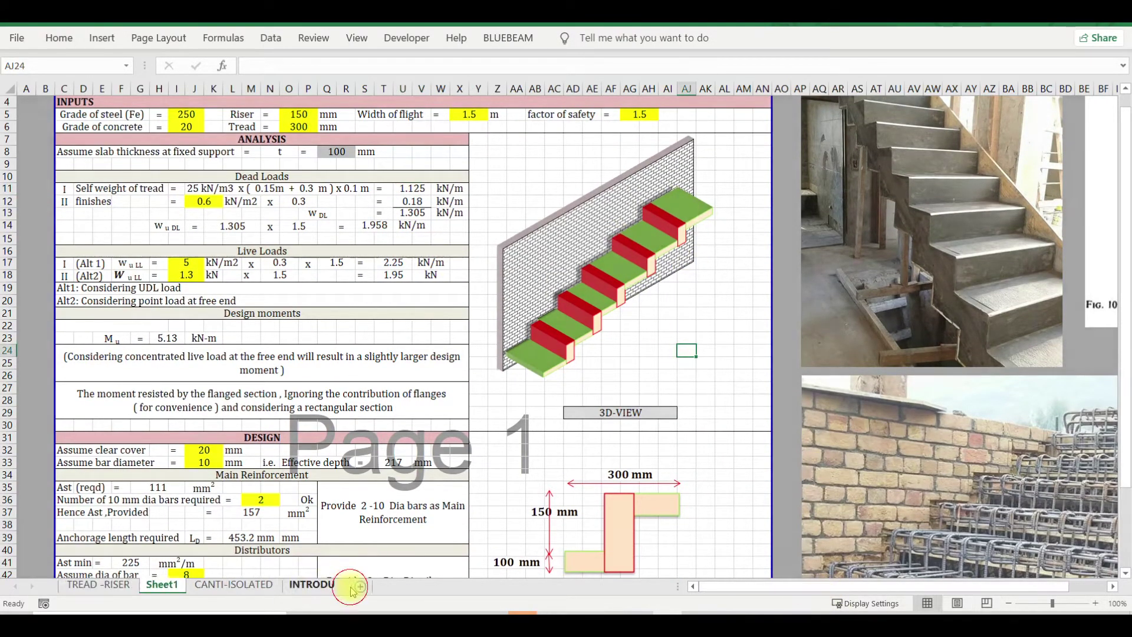
pyautogui.click(351, 262)
# Draw a rectangle across columns H to J near row 10.
pyautogui.click(107, 47)
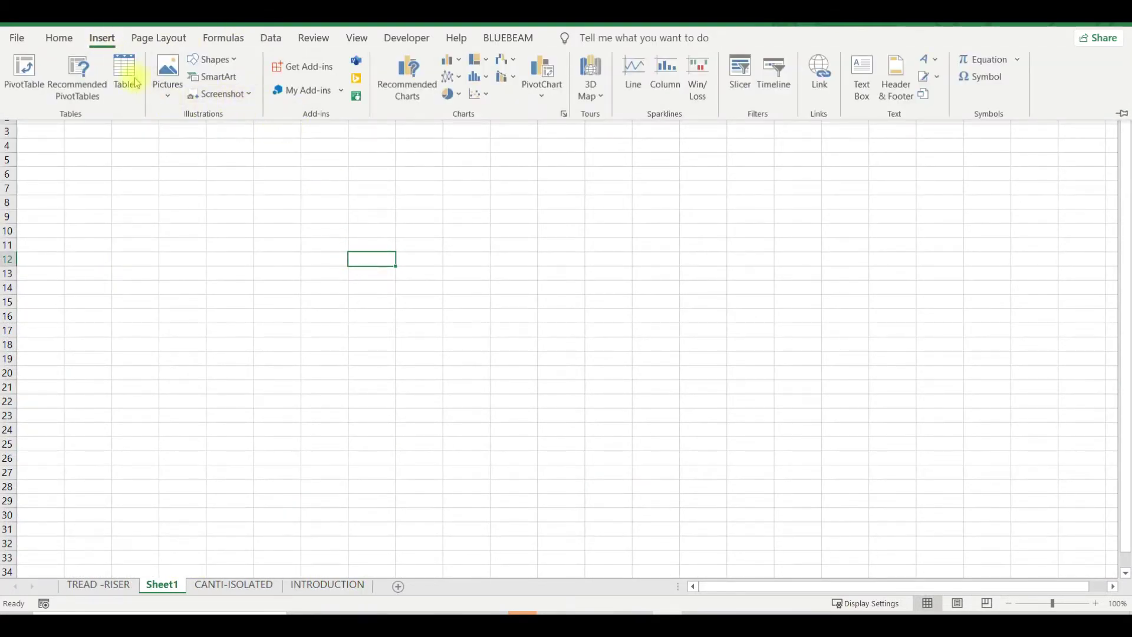
pyautogui.click(104, 39)
pyautogui.click(105, 39)
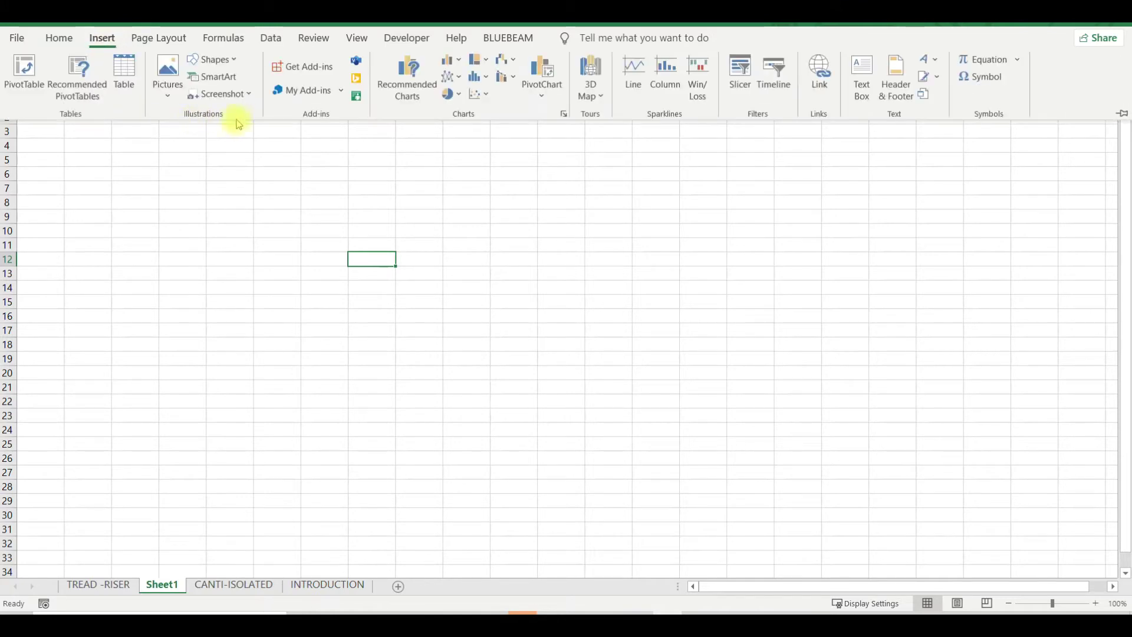
pyautogui.click(214, 60)
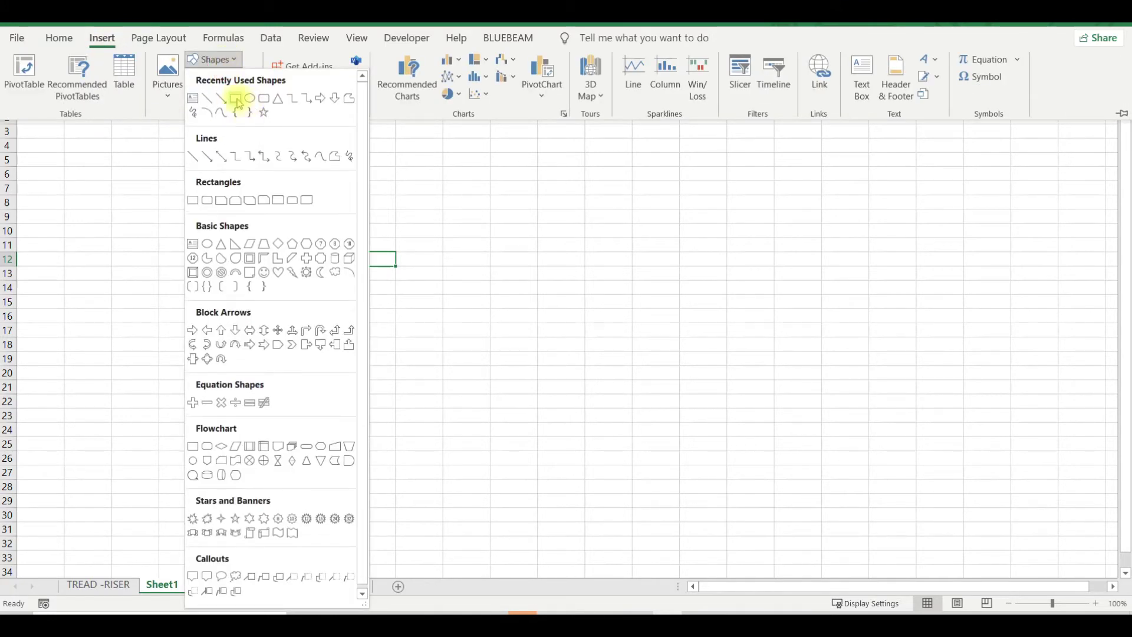
pyautogui.click(236, 99)
pyautogui.moveTo(373, 219)
pyautogui.mouseDown()
pyautogui.moveTo(460, 257)
pyautogui.moveTo(518, 248)
pyautogui.mouseUp()
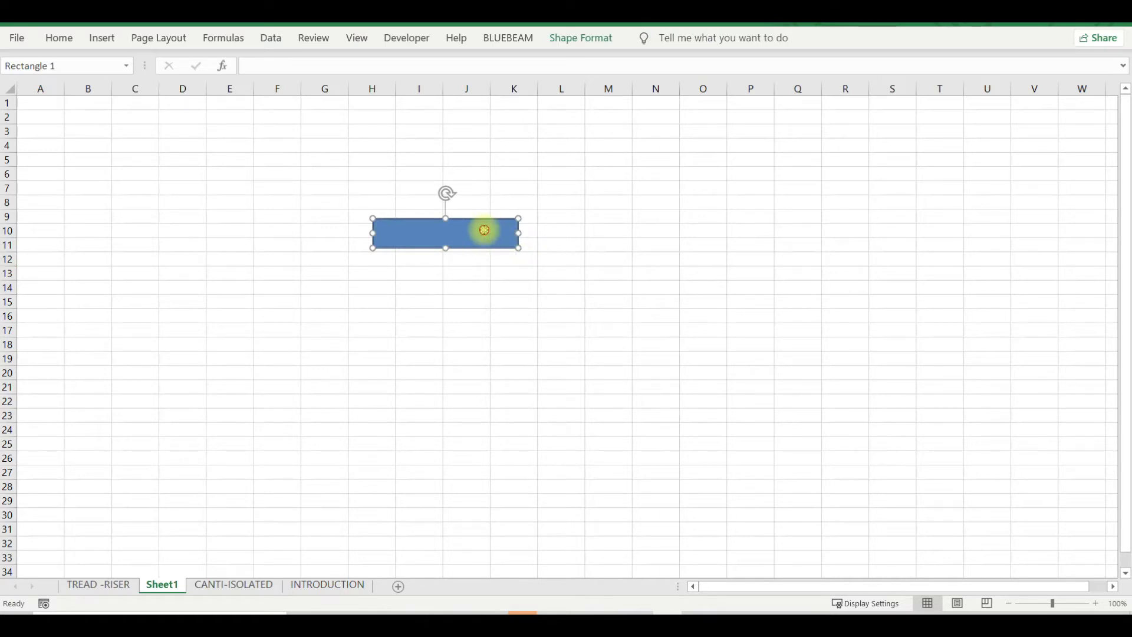
pyautogui.click(493, 298)
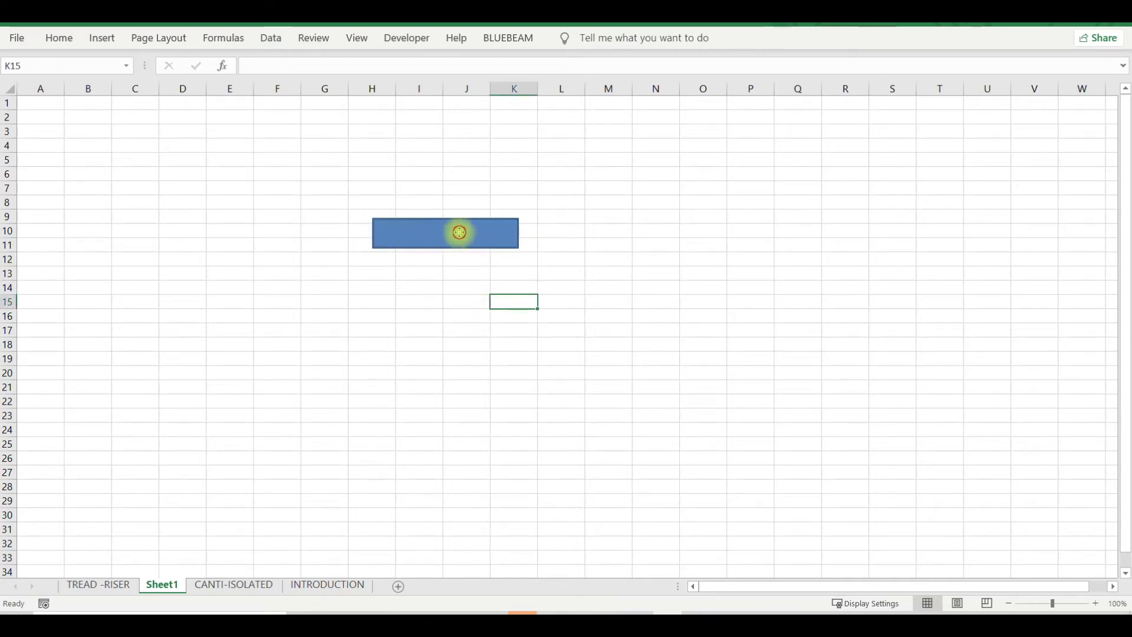
pyautogui.click(458, 231)
# Fill the rectangle with a pale blue theme colour.
pyautogui.rightClick(401, 233)
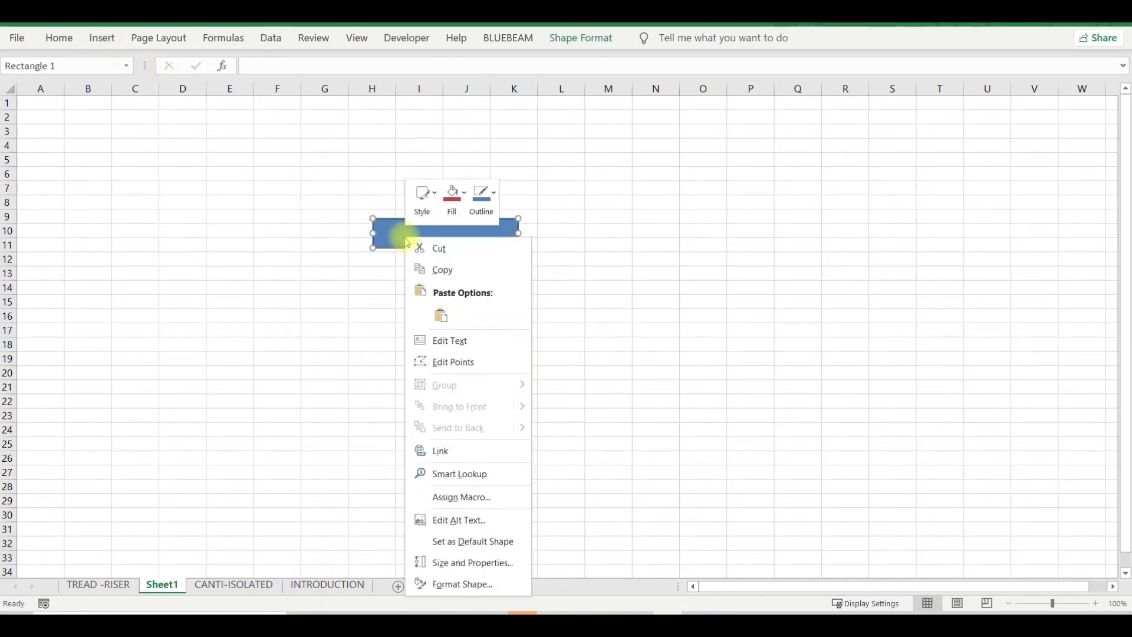
pyautogui.click(453, 198)
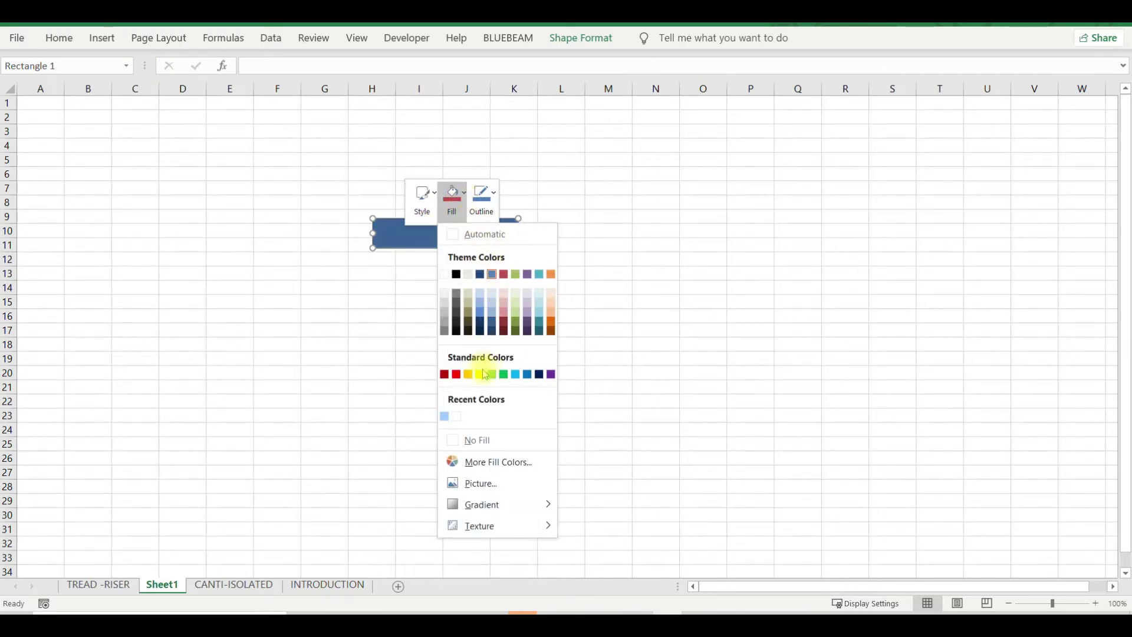
pyautogui.click(493, 295)
pyautogui.click(434, 289)
pyautogui.click(436, 244)
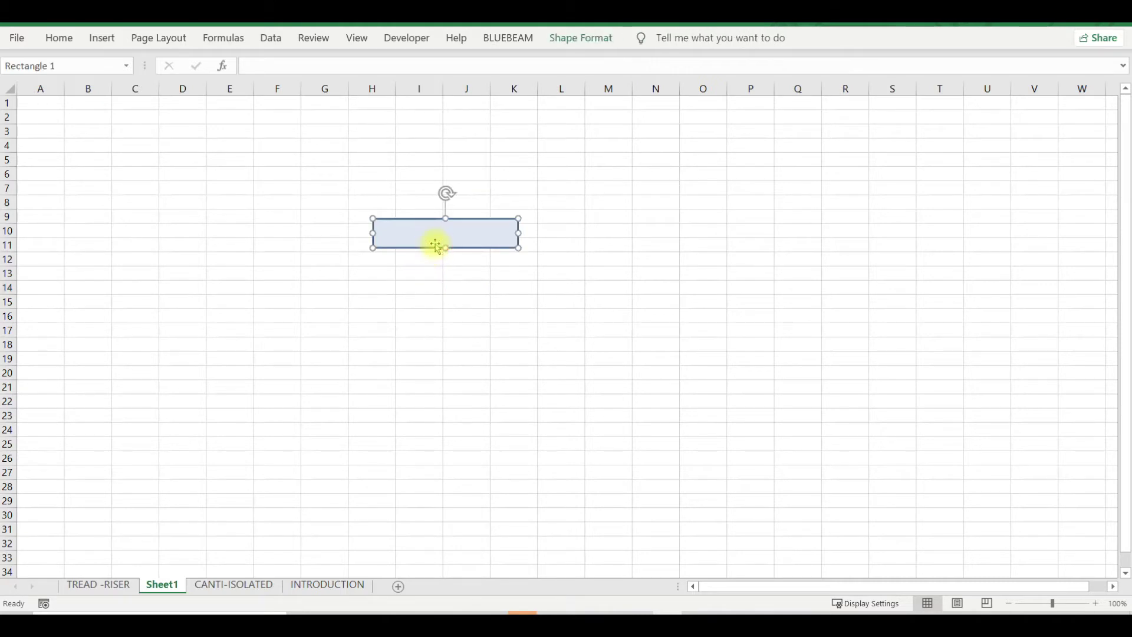
# Apply a Parallel 3-D Rotation preset to the pale blue rectangle, keeping it in place.
pyautogui.click(581, 39)
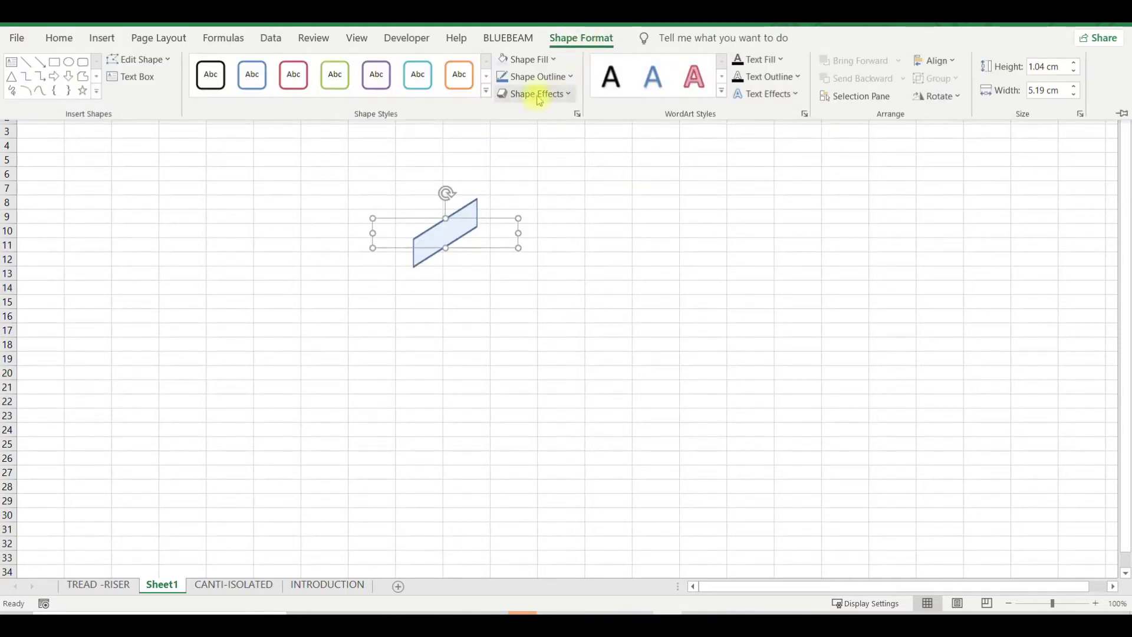
pyautogui.click(544, 96)
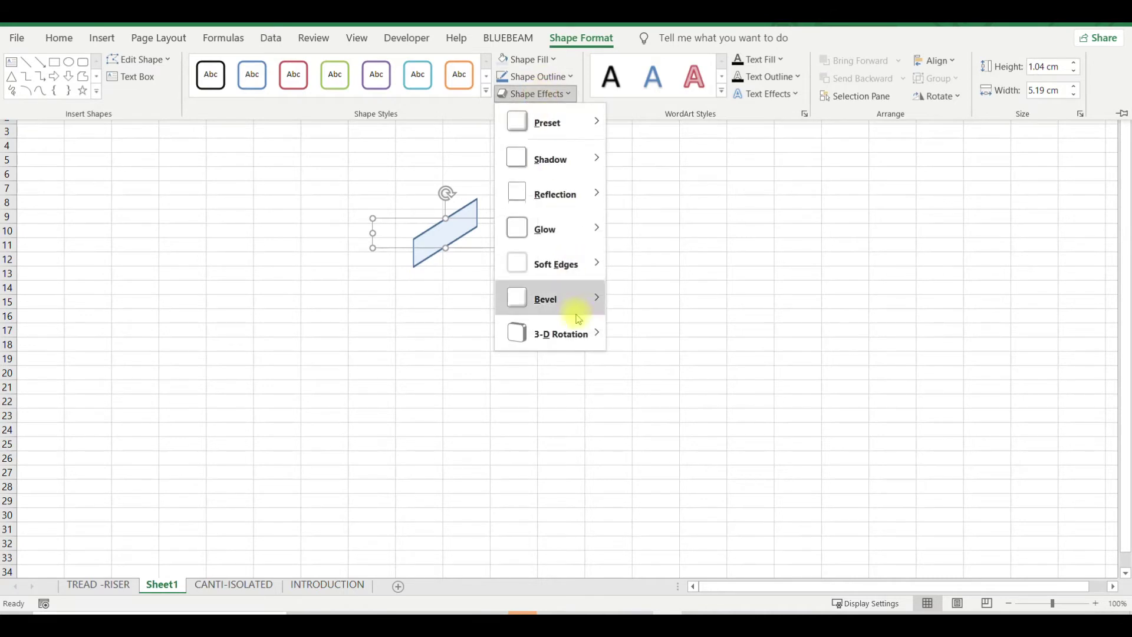
pyautogui.moveTo(575, 331)
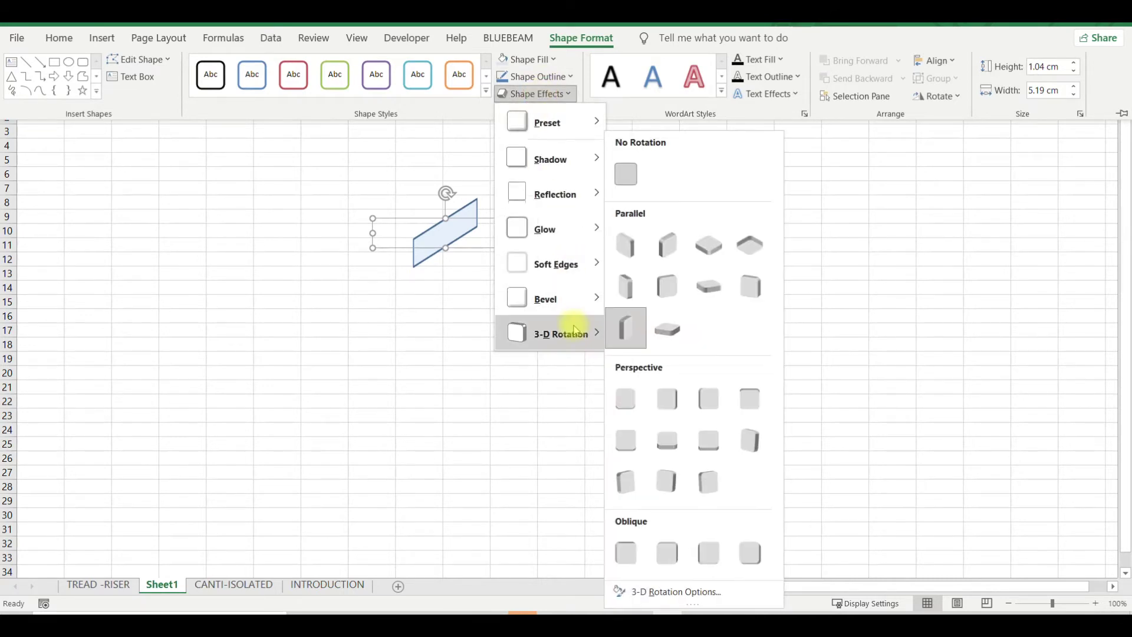
pyautogui.click(669, 250)
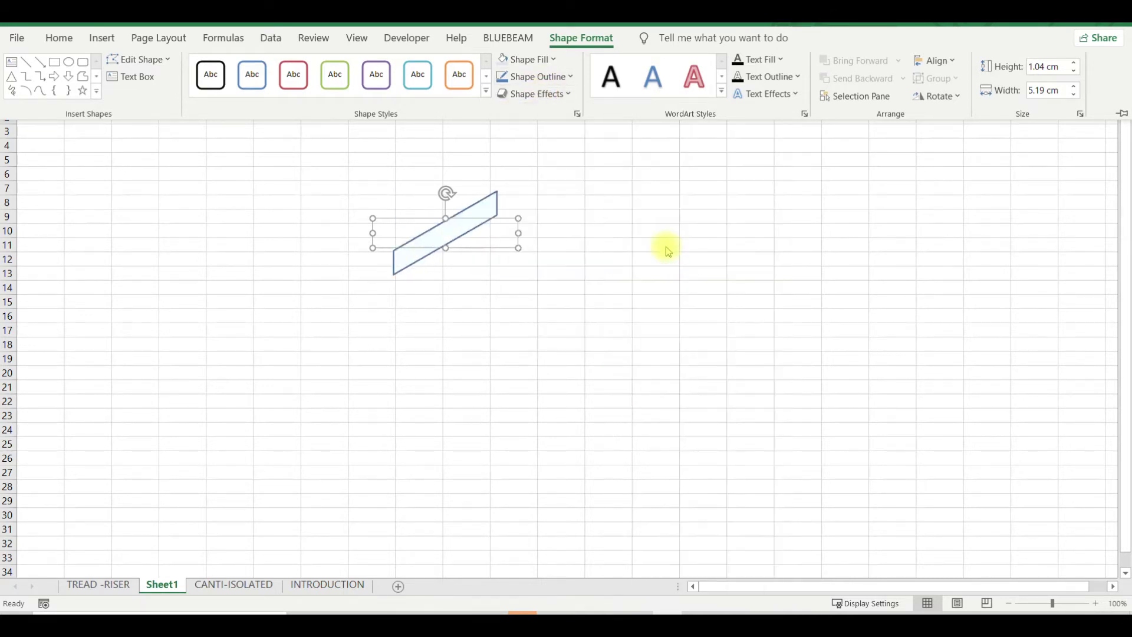
pyautogui.rightClick(493, 212)
pyautogui.click(410, 264)
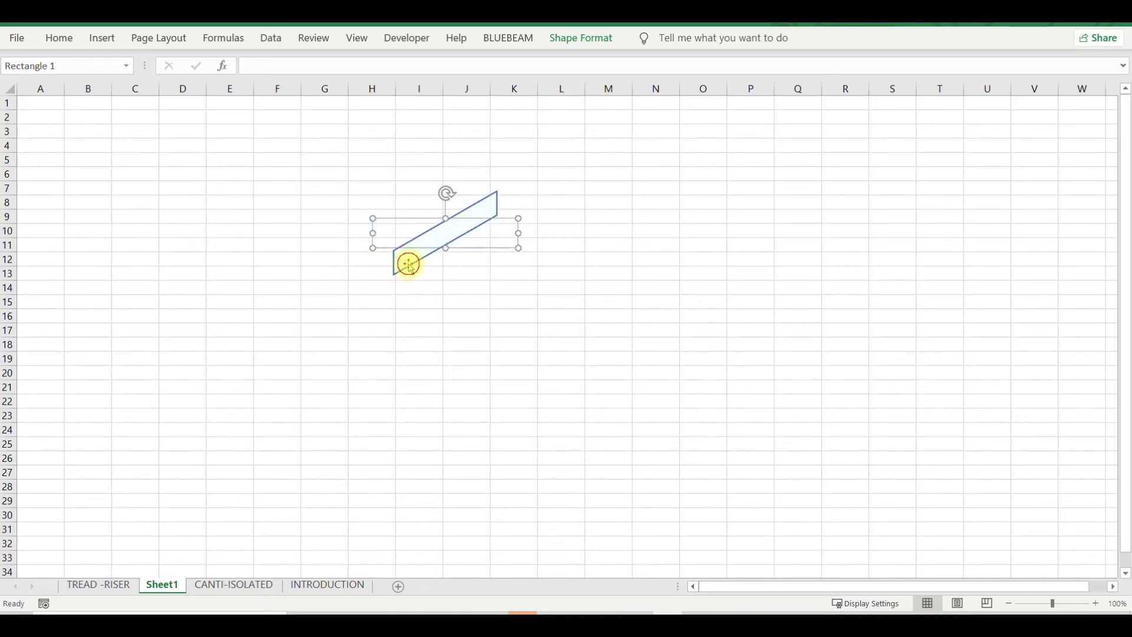
# Set the shape's 3-D Format depth to 500 pt, then move the slab down and right.
pyautogui.rightClick(407, 265)
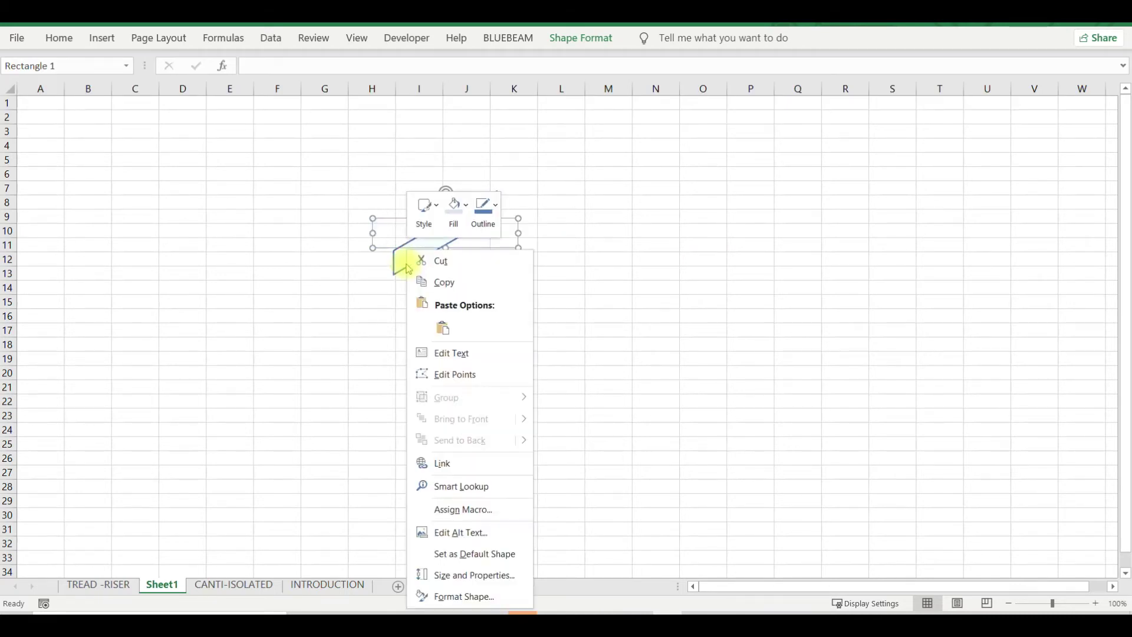
pyautogui.click(466, 595)
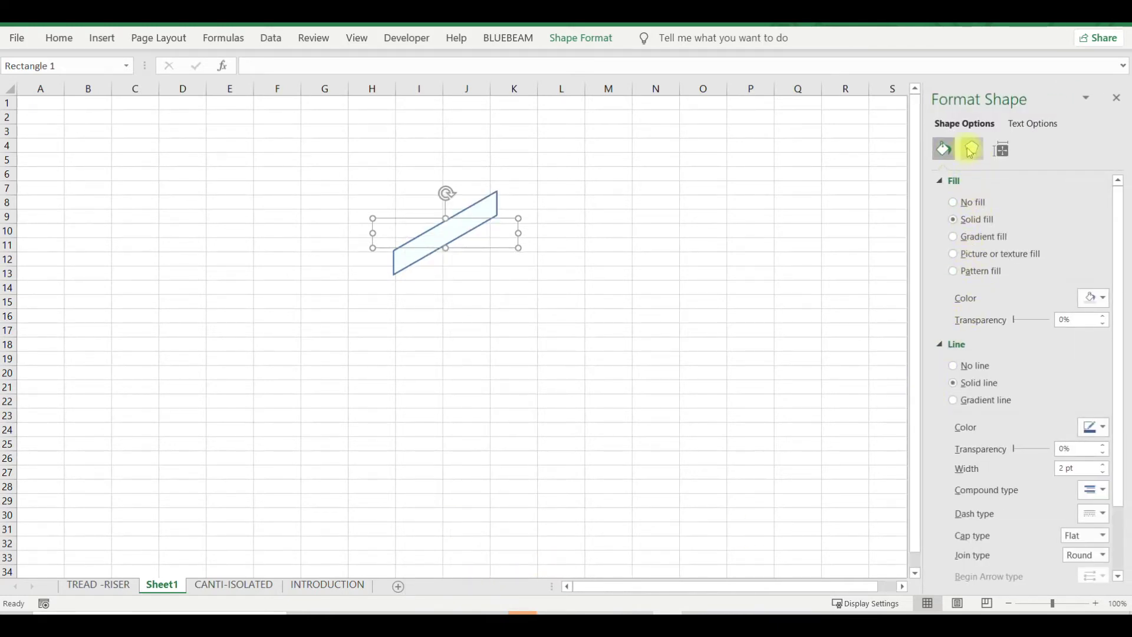
pyautogui.click(972, 150)
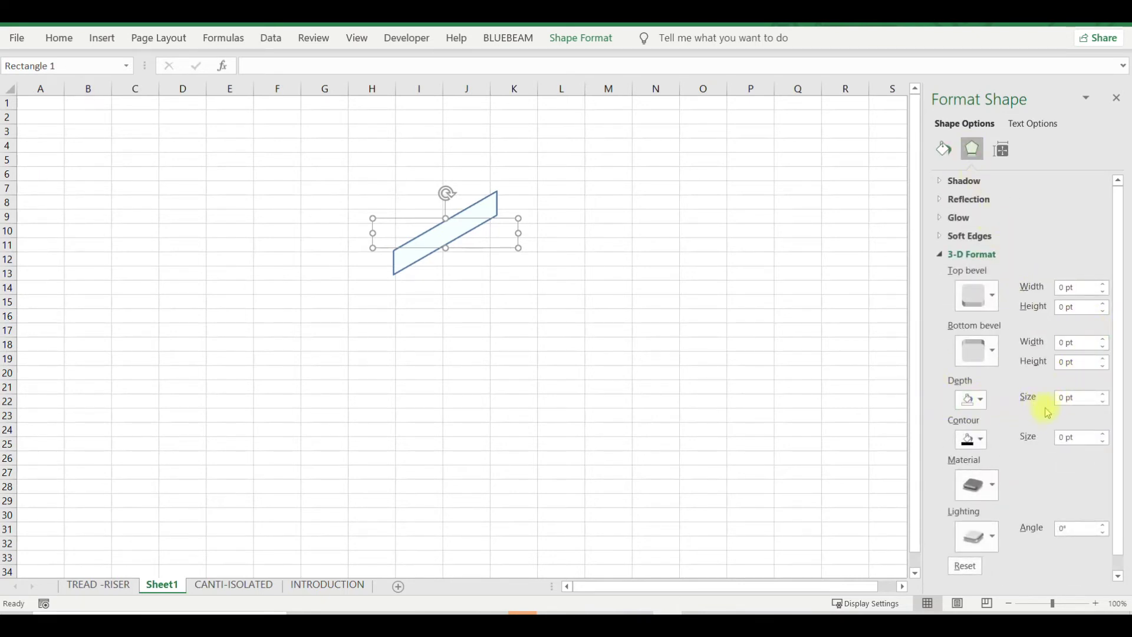
pyautogui.click(1103, 394)
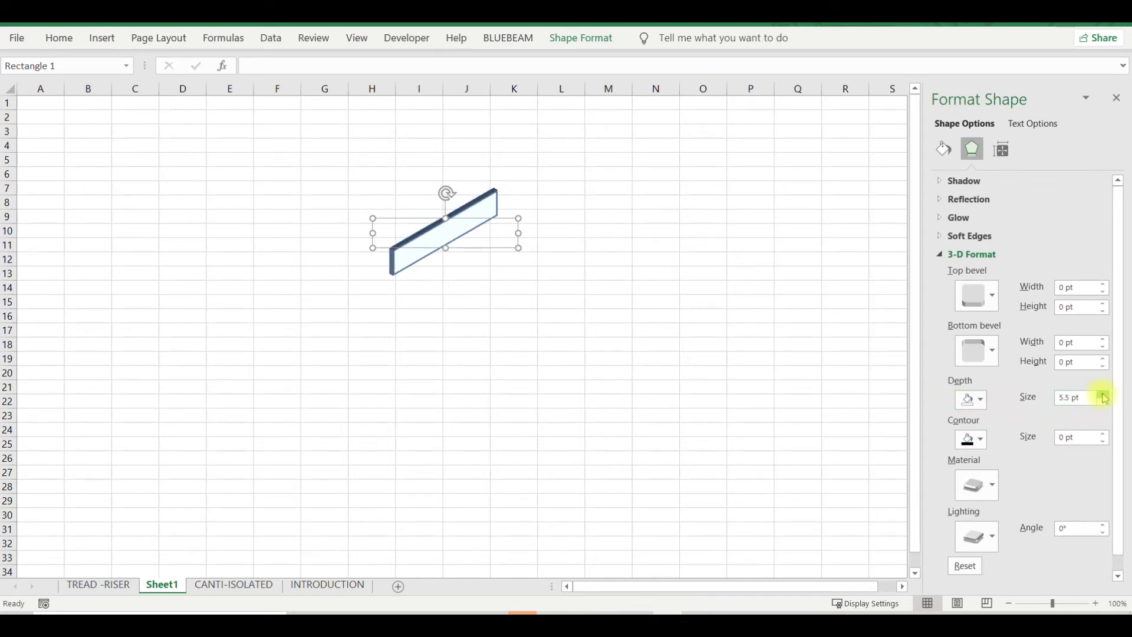
pyautogui.click(1103, 394)
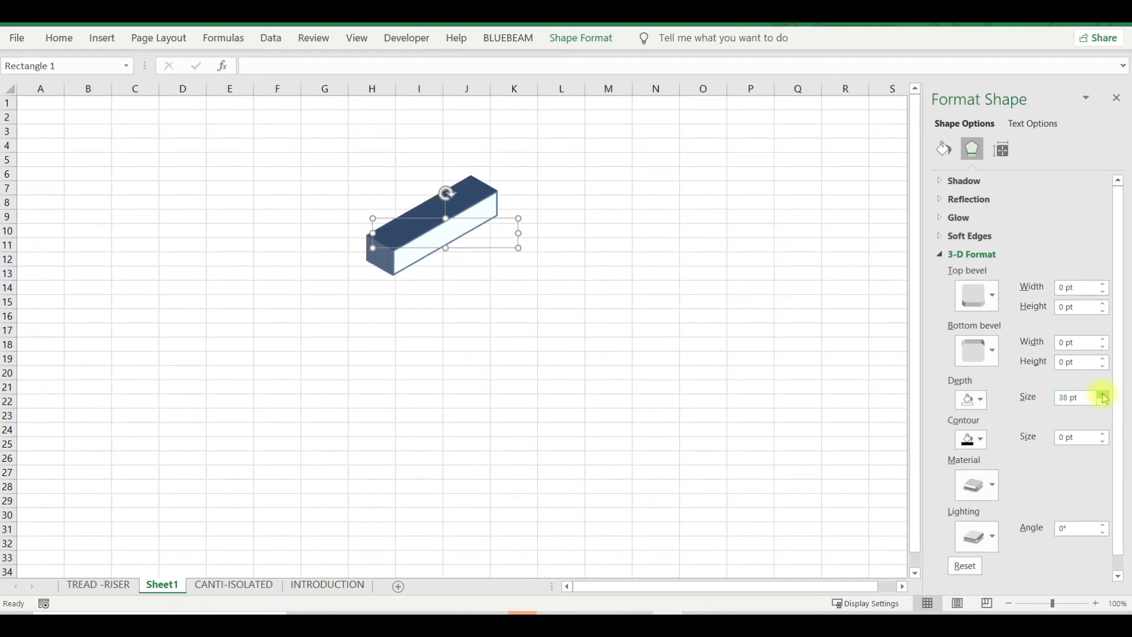
pyautogui.click(1104, 394)
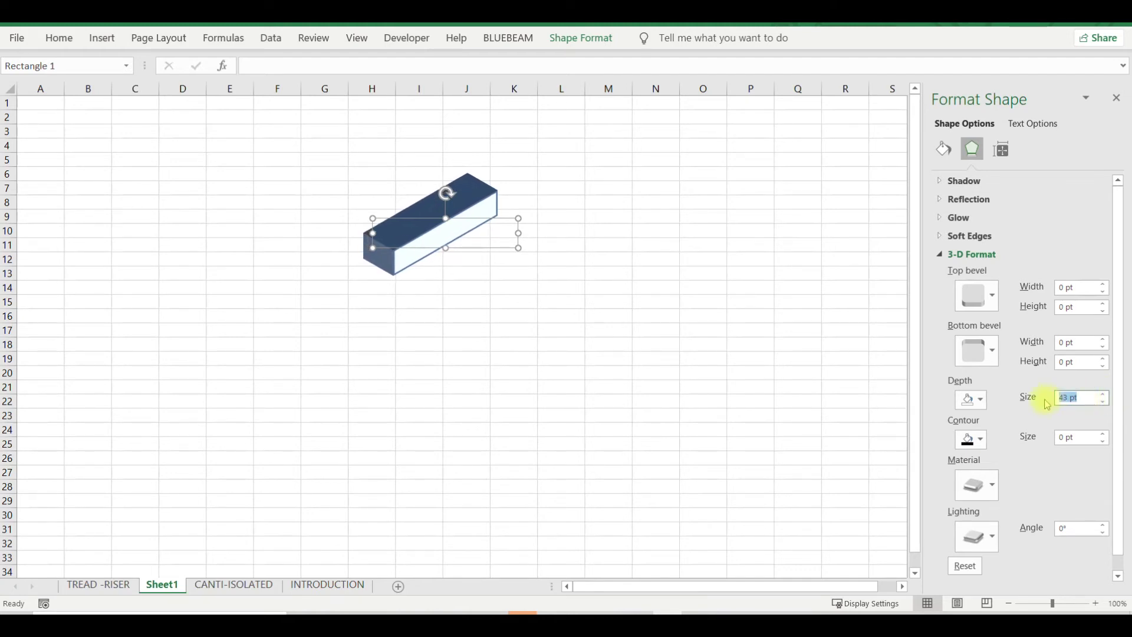
pyautogui.write('500')
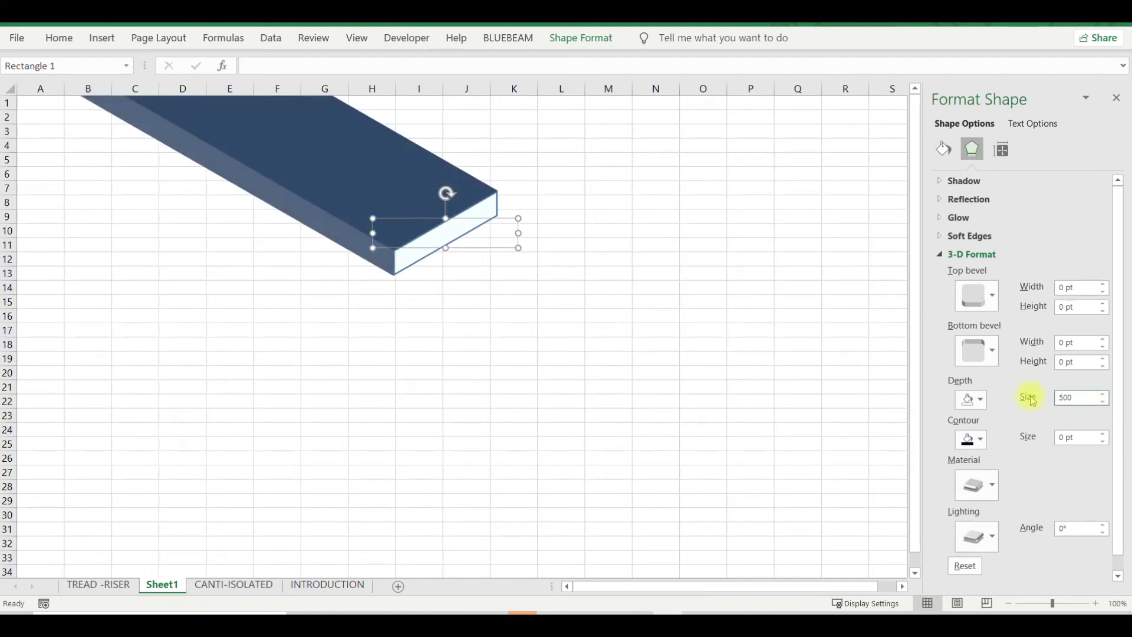
pyautogui.click(513, 359)
pyautogui.moveTo(373, 195); pyautogui.dragTo(417, 381)
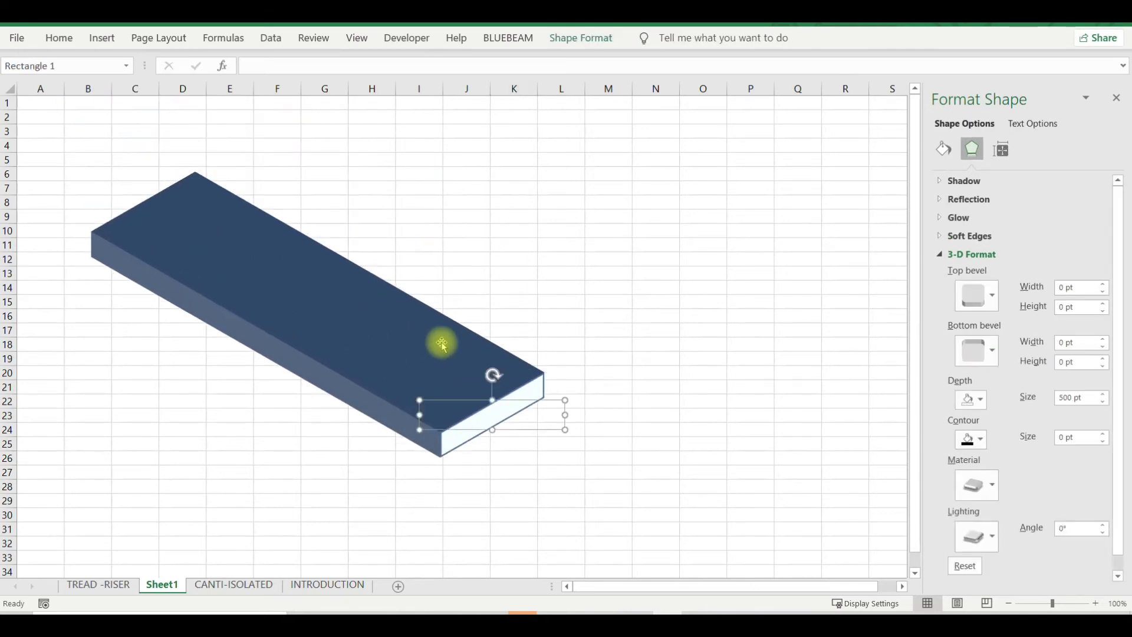
# Duplicate the slab with Ctrl-drag, placing the copy up and to the right of the first.
pyautogui.keyDown('ctrl'); pyautogui.scroll(-2, 423, 347); pyautogui.keyUp('ctrl')
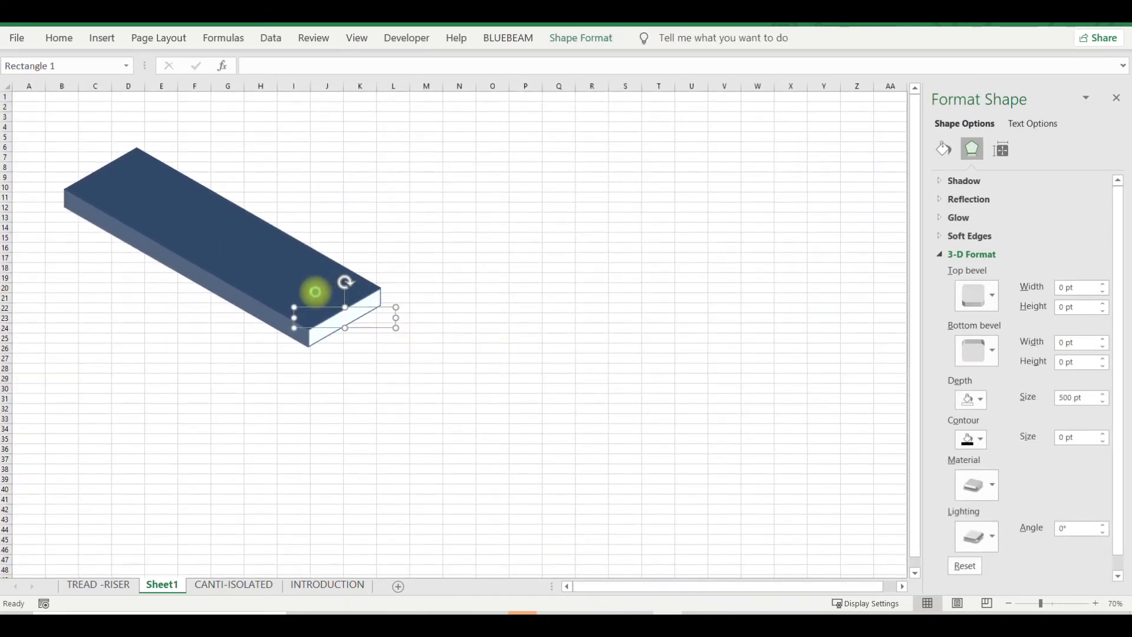
pyautogui.keyDown('ctrl'); pyautogui.moveTo(316, 292); pyautogui.dragTo(378, 219); pyautogui.keyUp('ctrl')
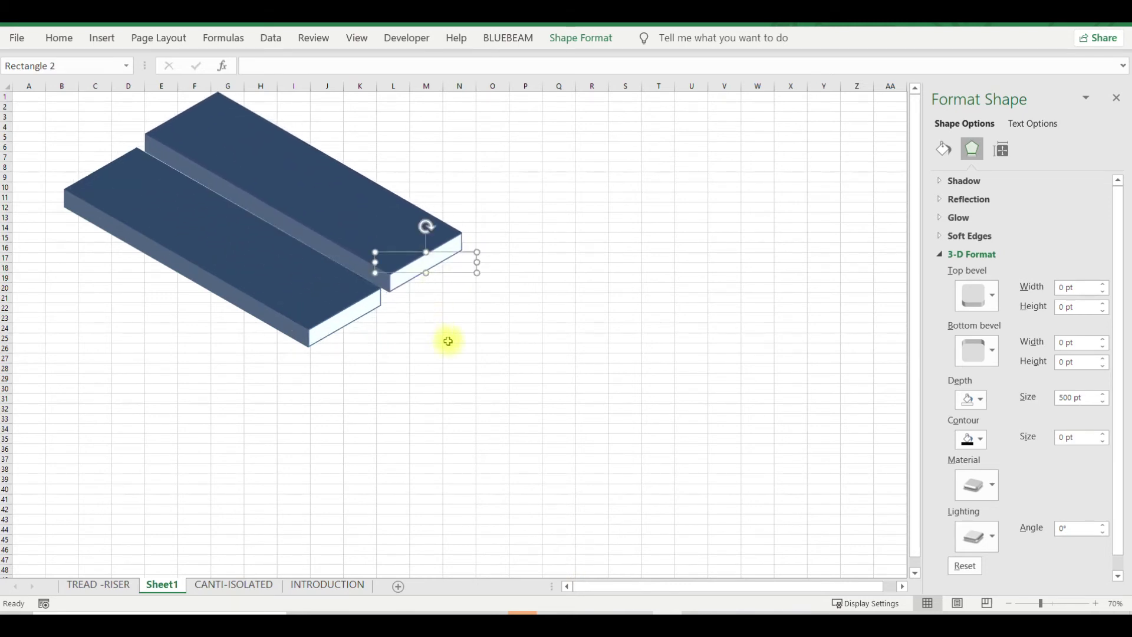
pyautogui.click(452, 345)
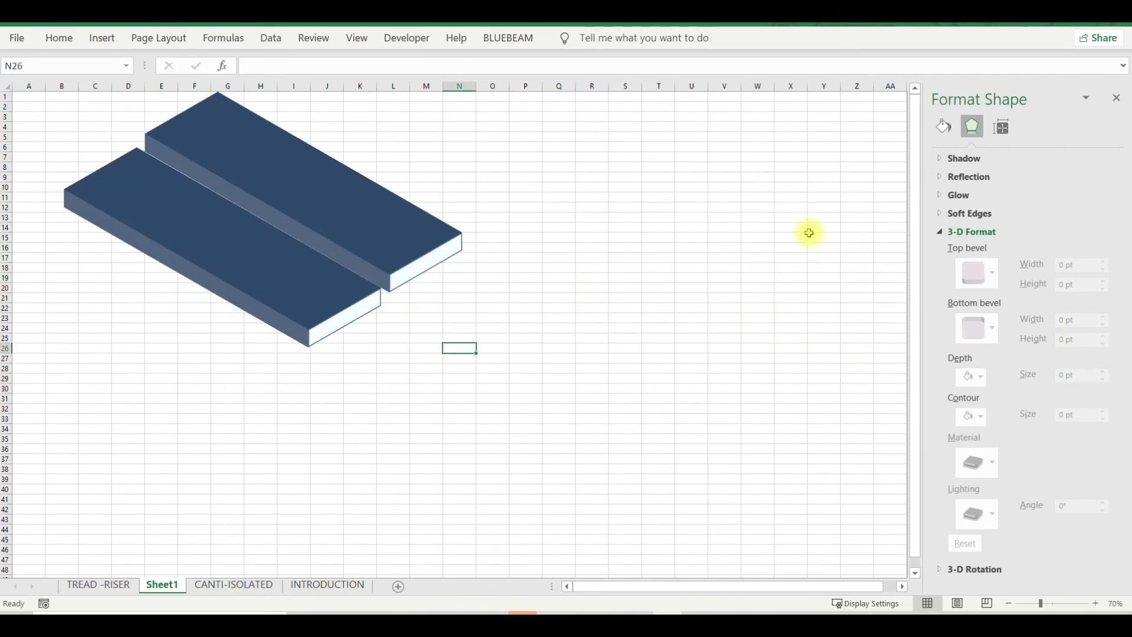
pyautogui.scroll(-1, 533, 260)
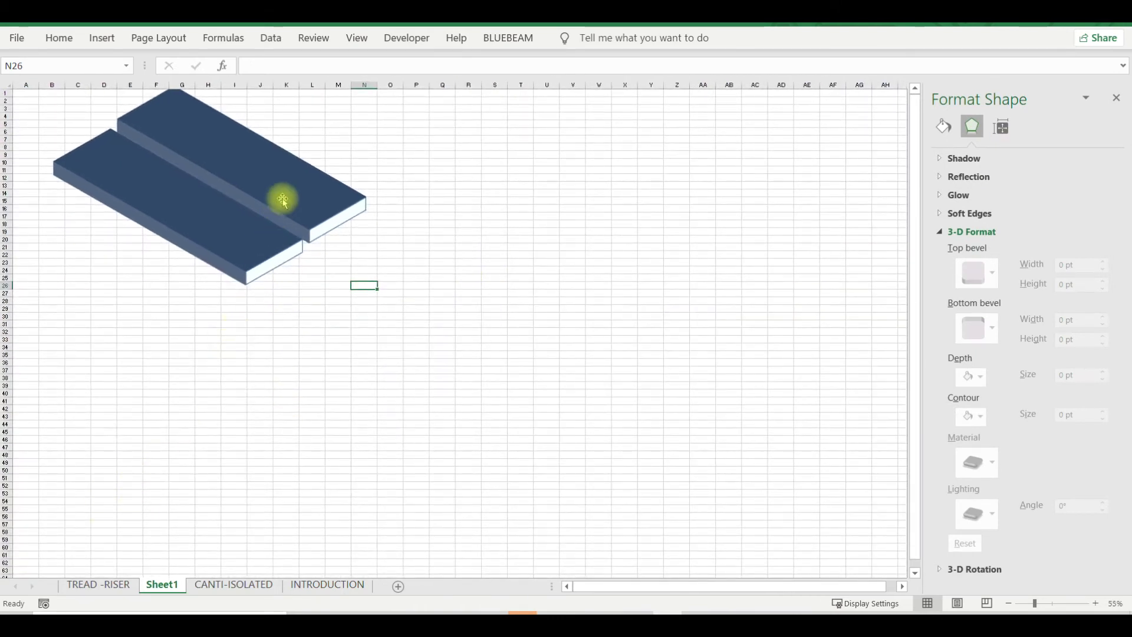
pyautogui.moveTo(283, 197); pyautogui.dragTo(298, 190)
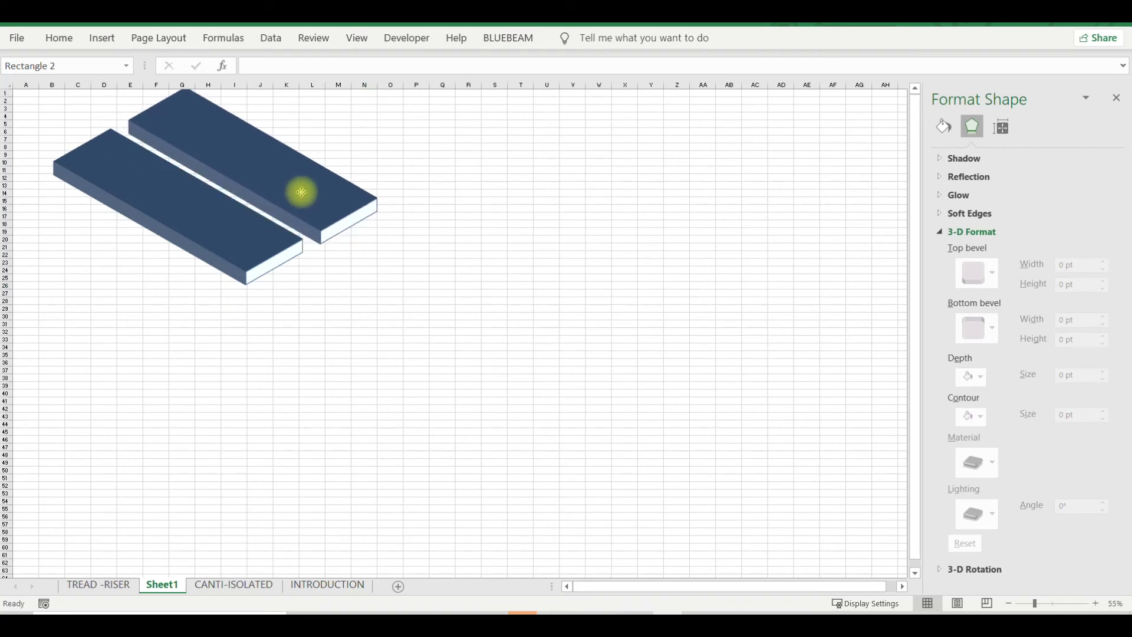
# On the TREAD -RISER sheet, reposition the top step piece of the 3D staircase view.
pyautogui.hotkey('ctrl', 'pageup')
pyautogui.click(590, 332)
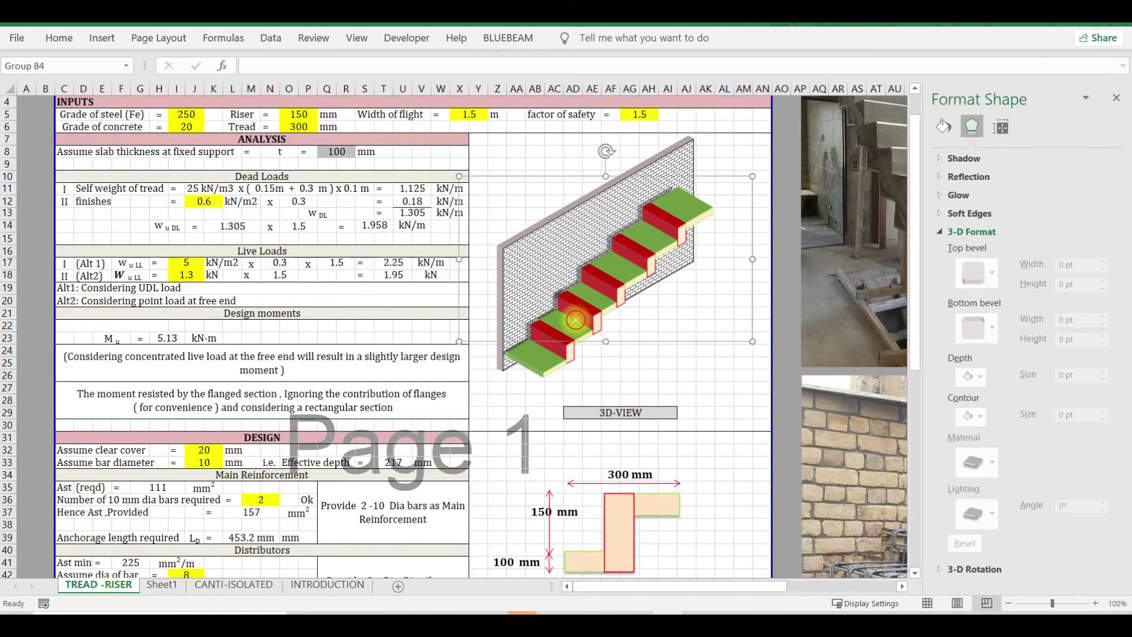
pyautogui.moveTo(648, 257); pyautogui.dragTo(683, 222)
pyautogui.moveTo(683, 222); pyautogui.dragTo(685, 218)
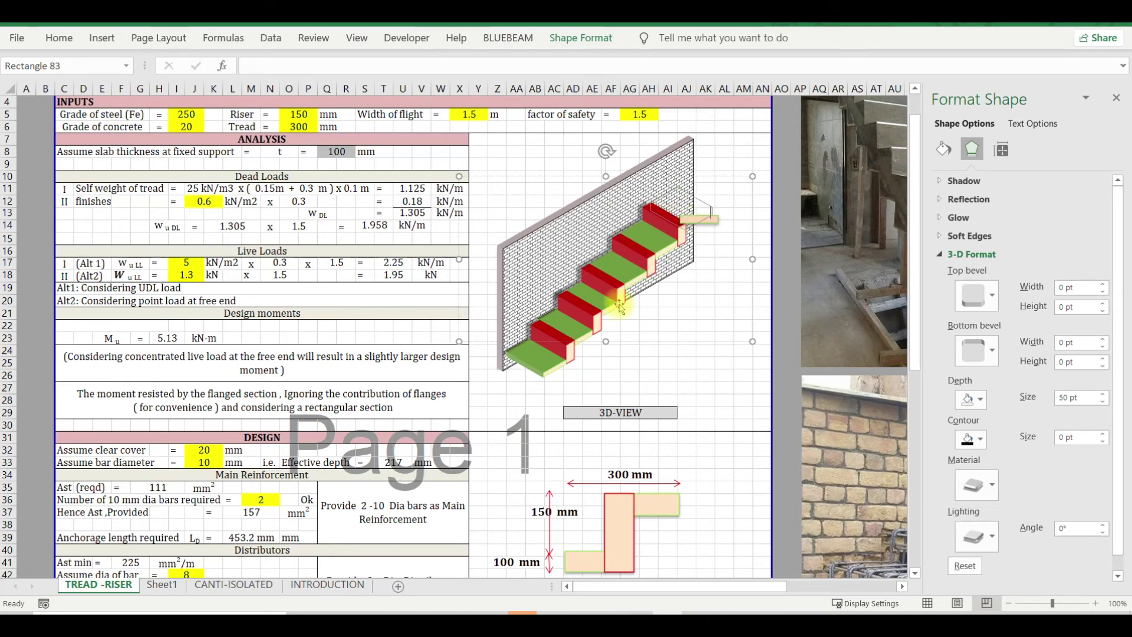
pyautogui.moveTo(620, 306); pyautogui.dragTo(620, 307)
pyautogui.click(1116, 97)
pyautogui.click(619, 307)
pyautogui.scroll(1, 626, 498)
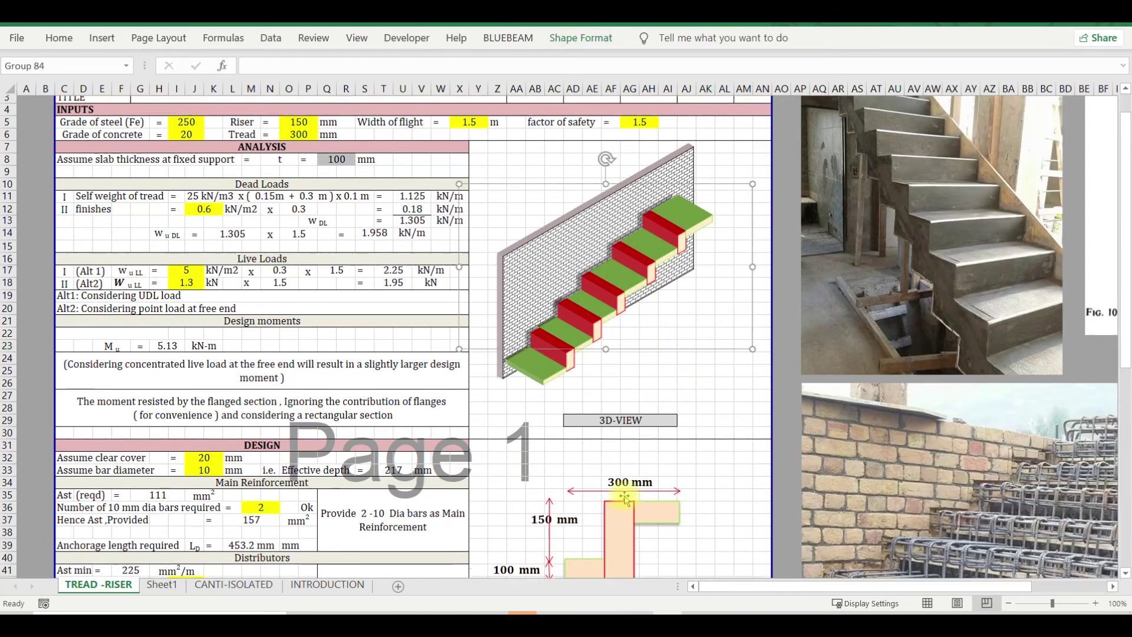
pyautogui.scroll(1, 627, 498)
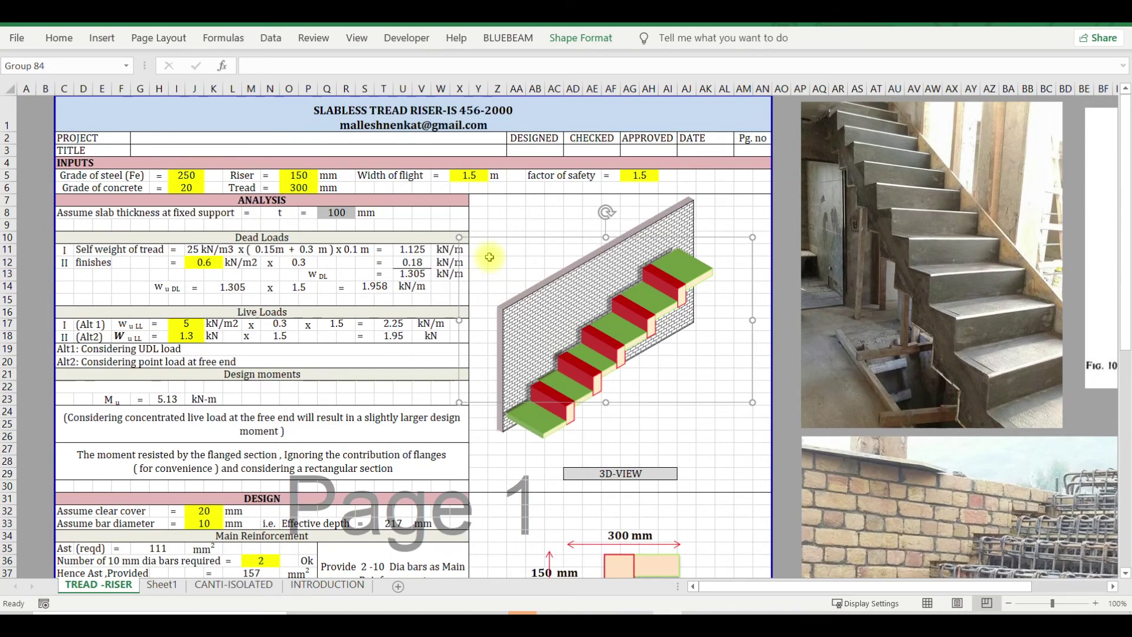
pyautogui.click(497, 215)
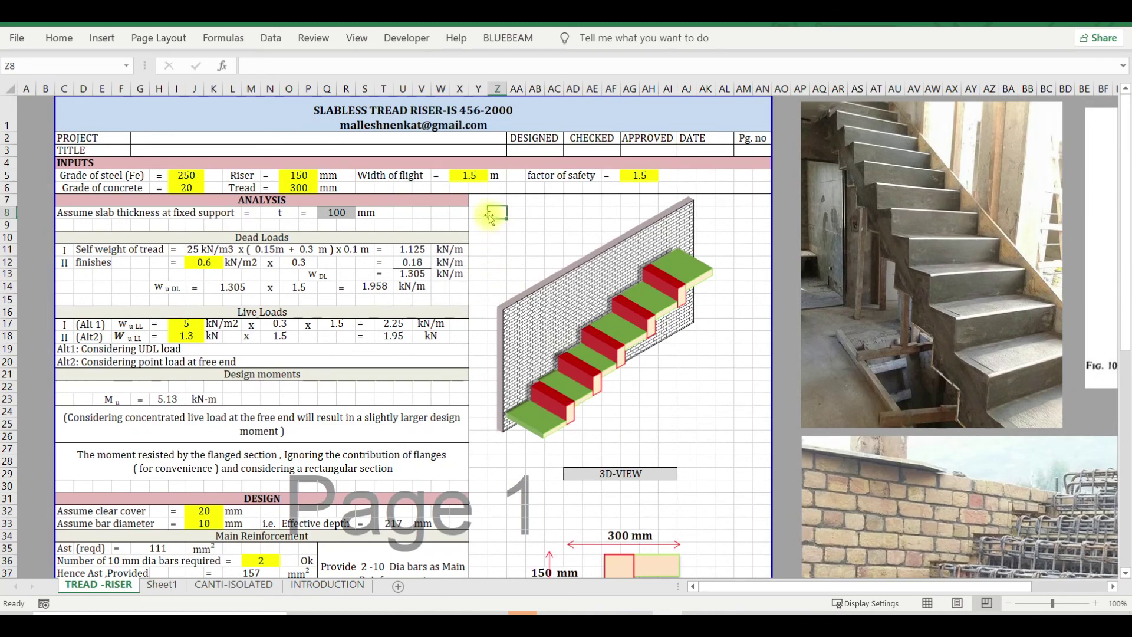
pyautogui.scroll(-3, 492, 218)
pyautogui.scroll(-4, 620, 383)
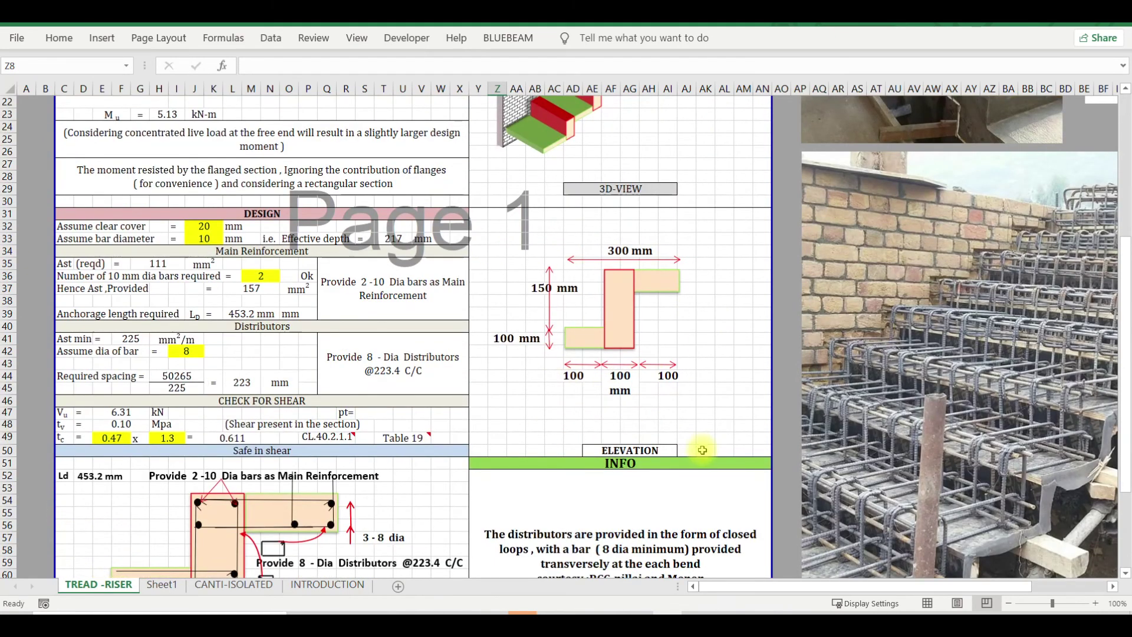
# Move via CANTI-ISOLATED to the INTRODUCTION sheet and browse its staircase type diagrams.
pyautogui.click(224, 585)
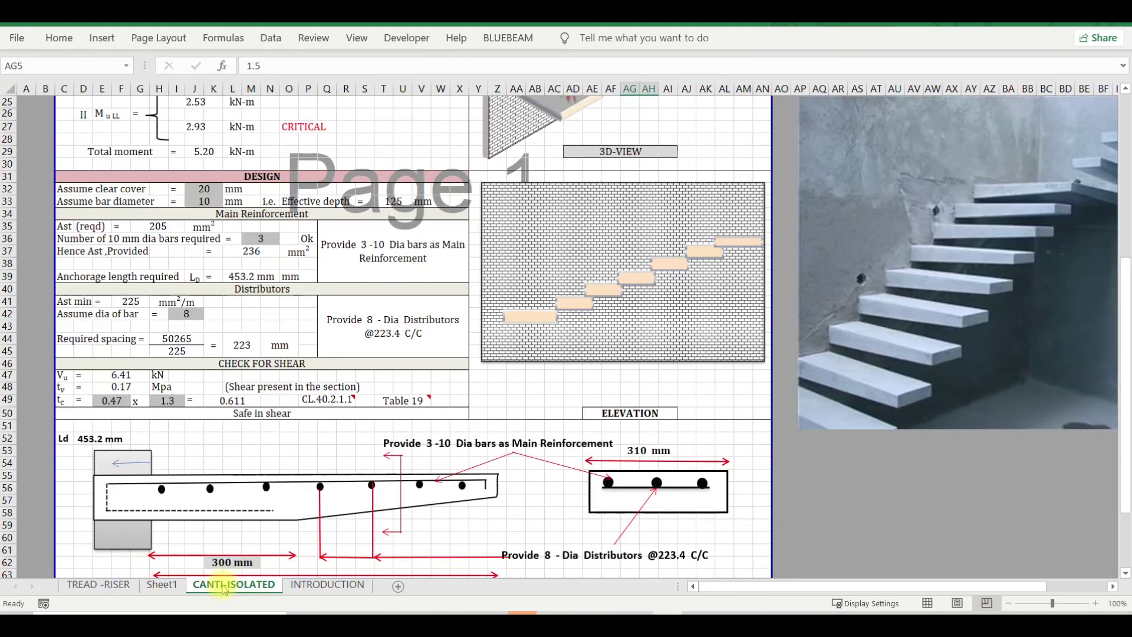
pyautogui.click(328, 585)
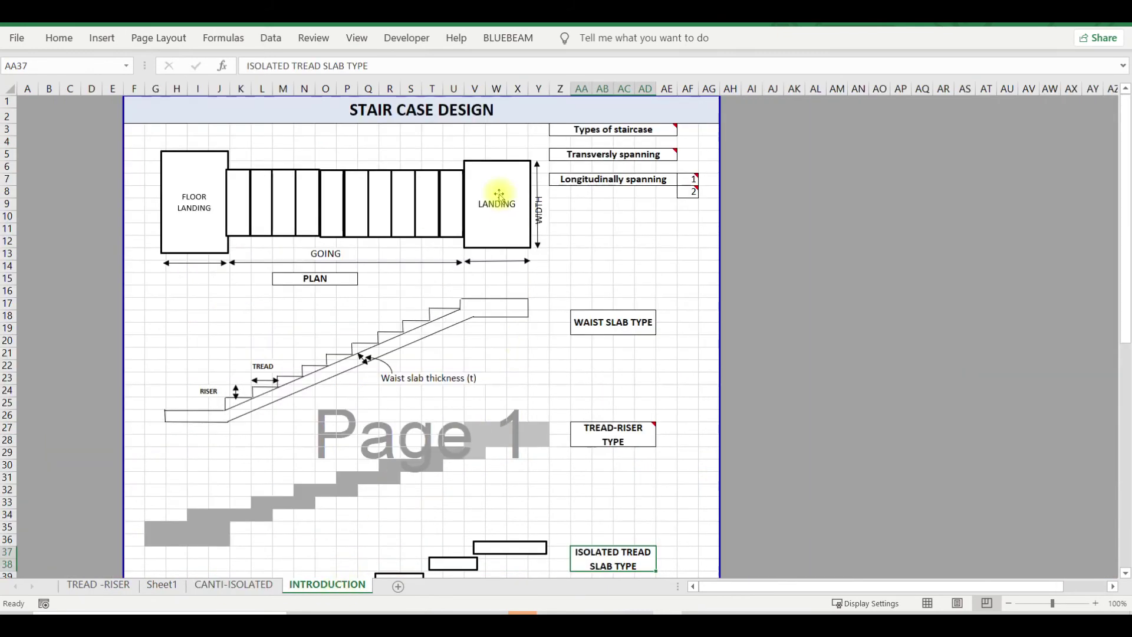
pyautogui.scroll(-2, 454, 281)
pyautogui.scroll(-2, 484, 333)
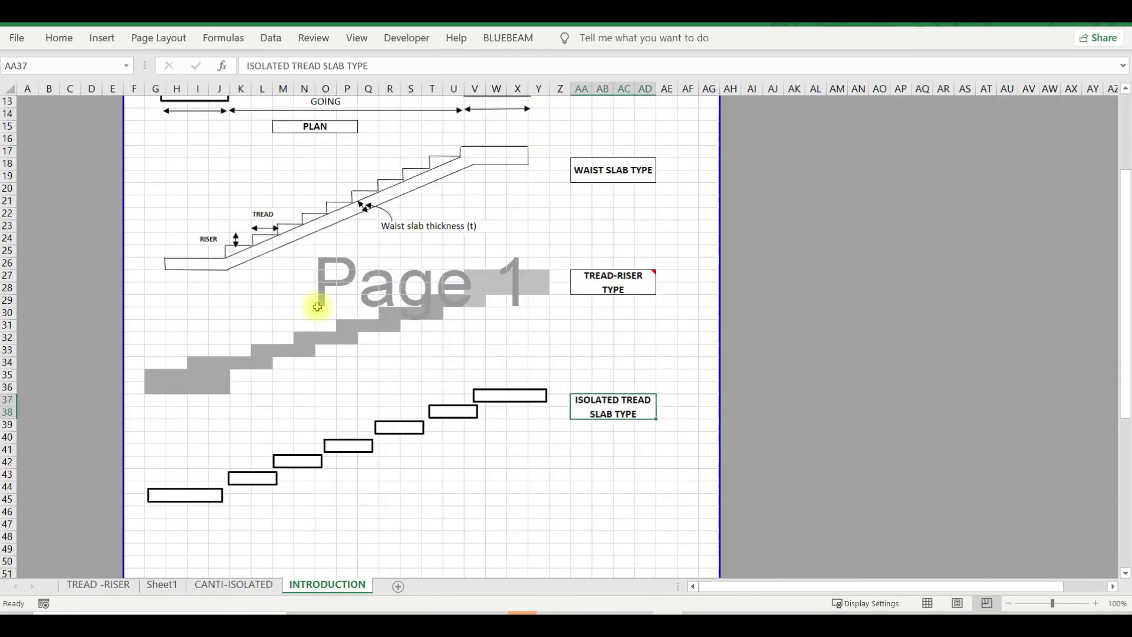
pyautogui.scroll(2, 371, 273)
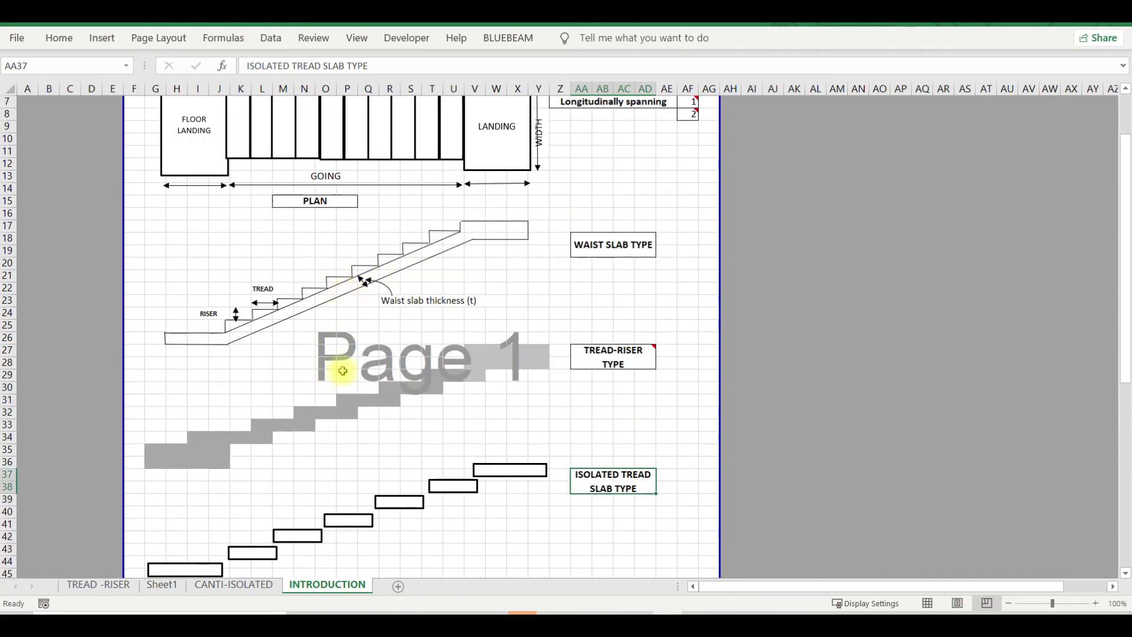
pyautogui.scroll(-3, 413, 278)
pyautogui.scroll(2, 398, 384)
pyautogui.scroll(2, 331, 280)
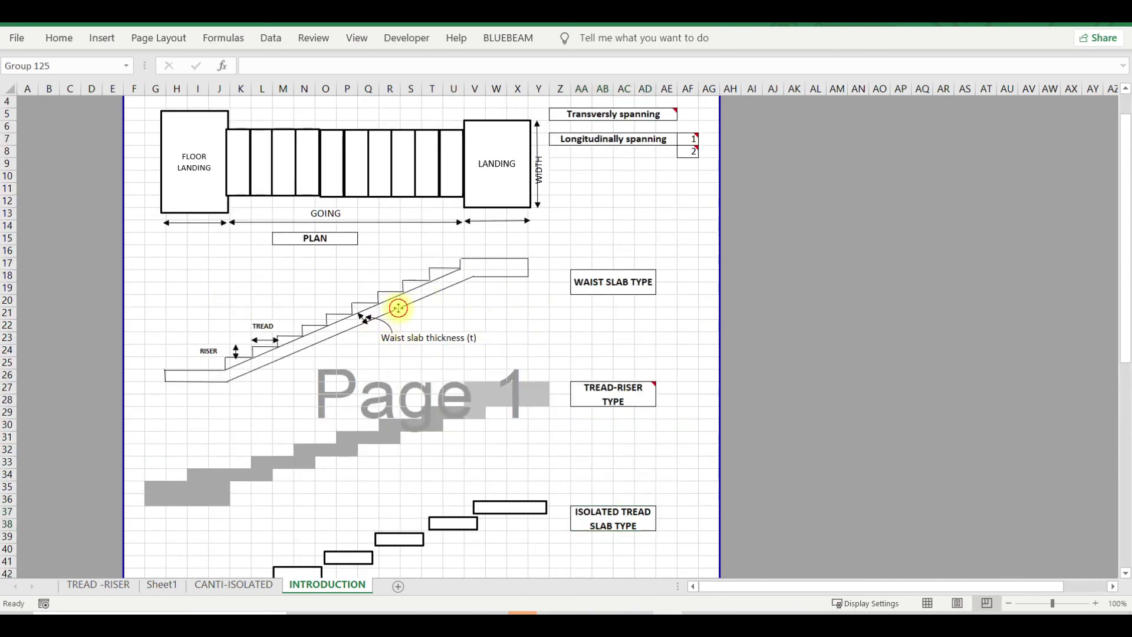
pyautogui.click(603, 323)
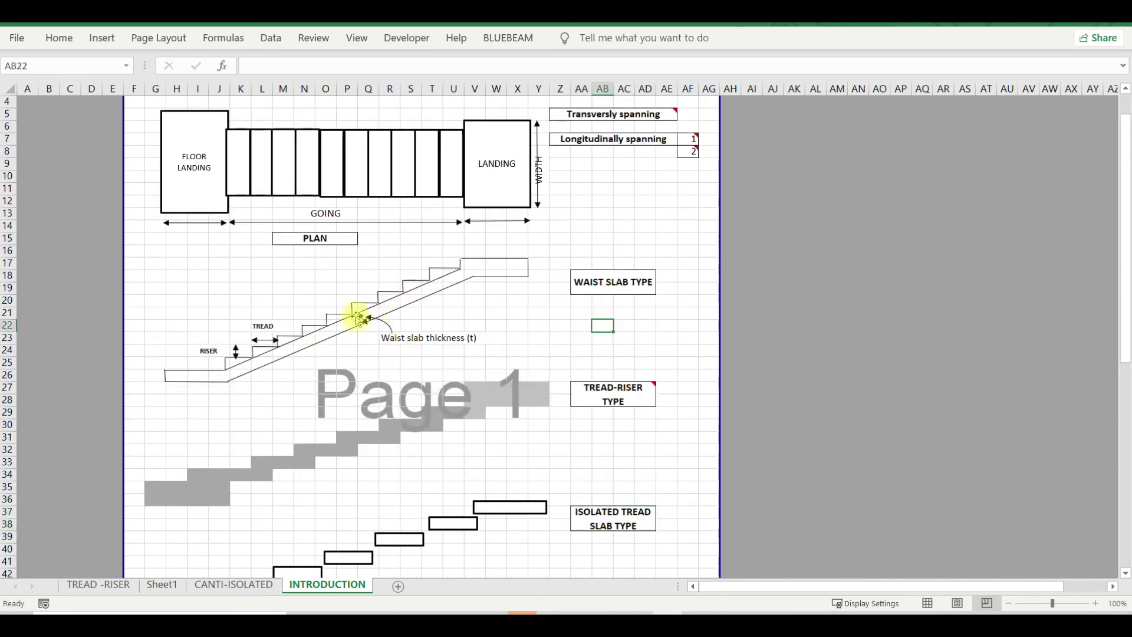